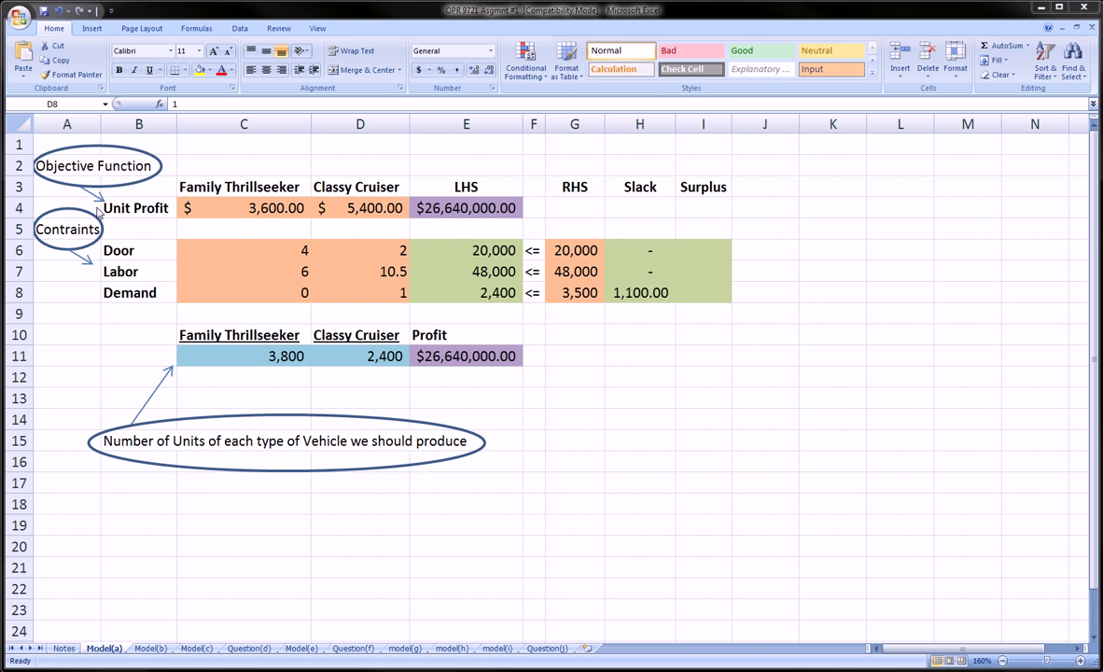
# Circle the Objective Function, Contraints and number-of-units labels in red ink, mark the model area, and clear the marks
pyautogui.click(80, 185)
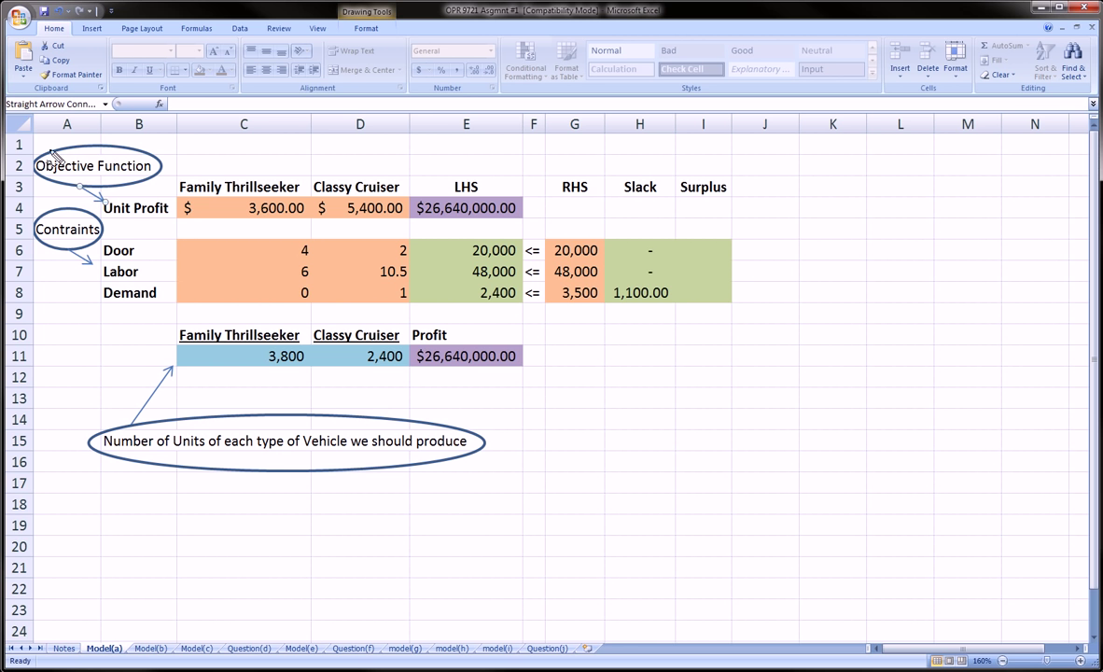
pyautogui.moveTo(50, 147)
pyautogui.mouseDown()
pyautogui.moveTo(122, 134)
pyautogui.moveTo(154, 174)
pyautogui.moveTo(51, 171)
pyautogui.moveTo(44, 151)
pyautogui.mouseUp()
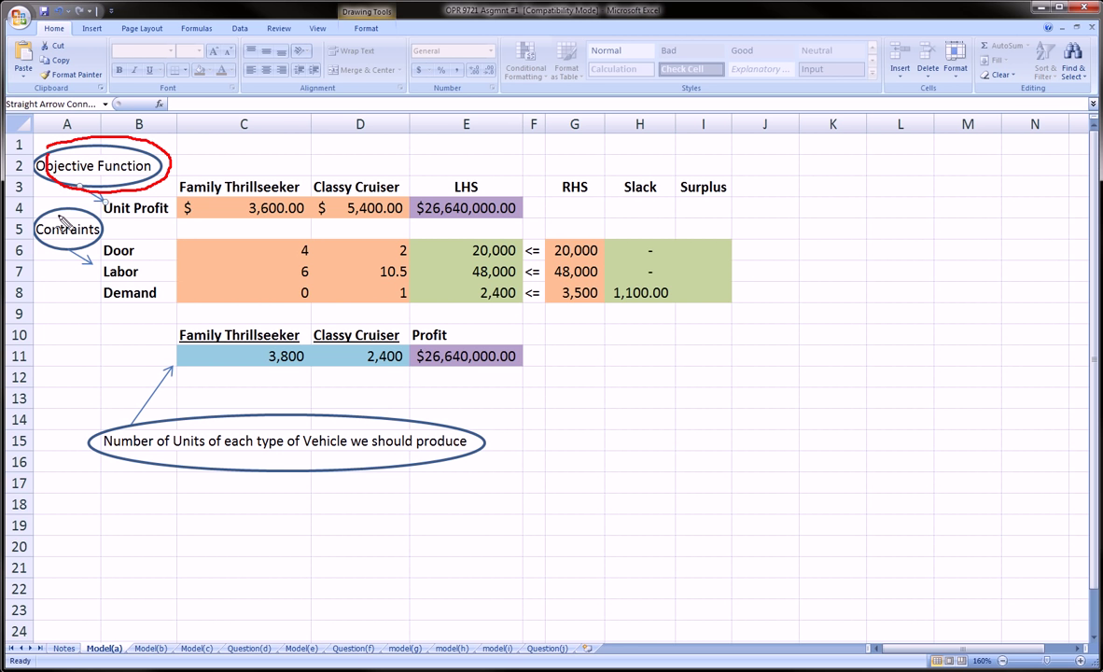
pyautogui.moveTo(56, 208)
pyautogui.mouseDown()
pyautogui.moveTo(107, 215)
pyautogui.moveTo(52, 244)
pyautogui.moveTo(38, 213)
pyautogui.mouseUp()
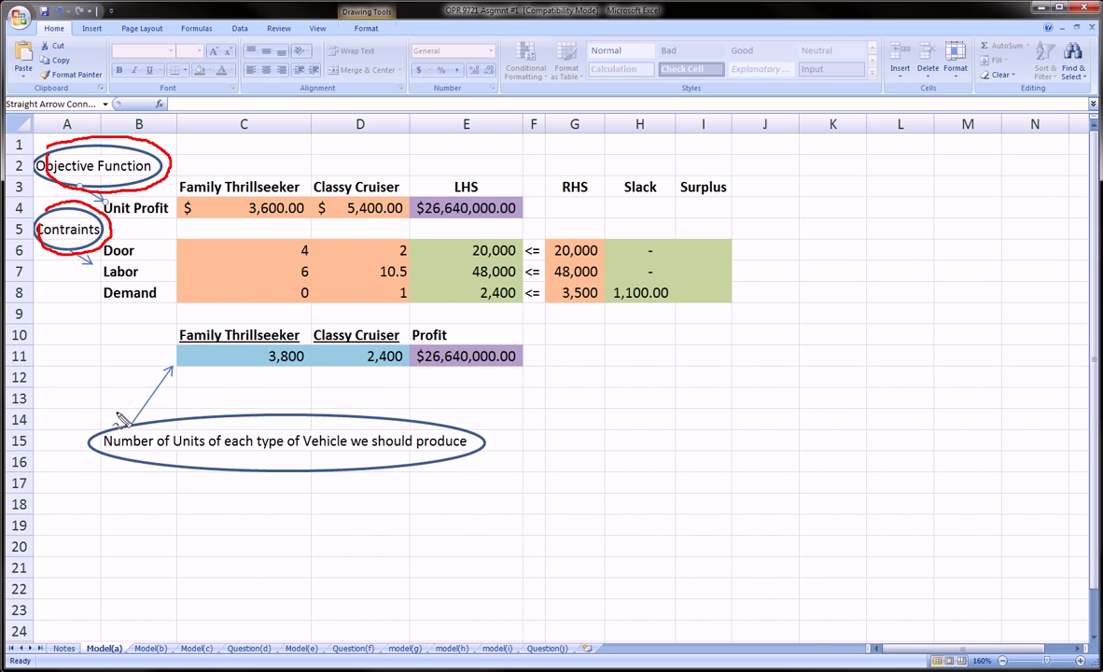
pyautogui.moveTo(93, 413)
pyautogui.mouseDown()
pyautogui.moveTo(504, 430)
pyautogui.moveTo(338, 507)
pyautogui.moveTo(98, 415)
pyautogui.mouseUp()
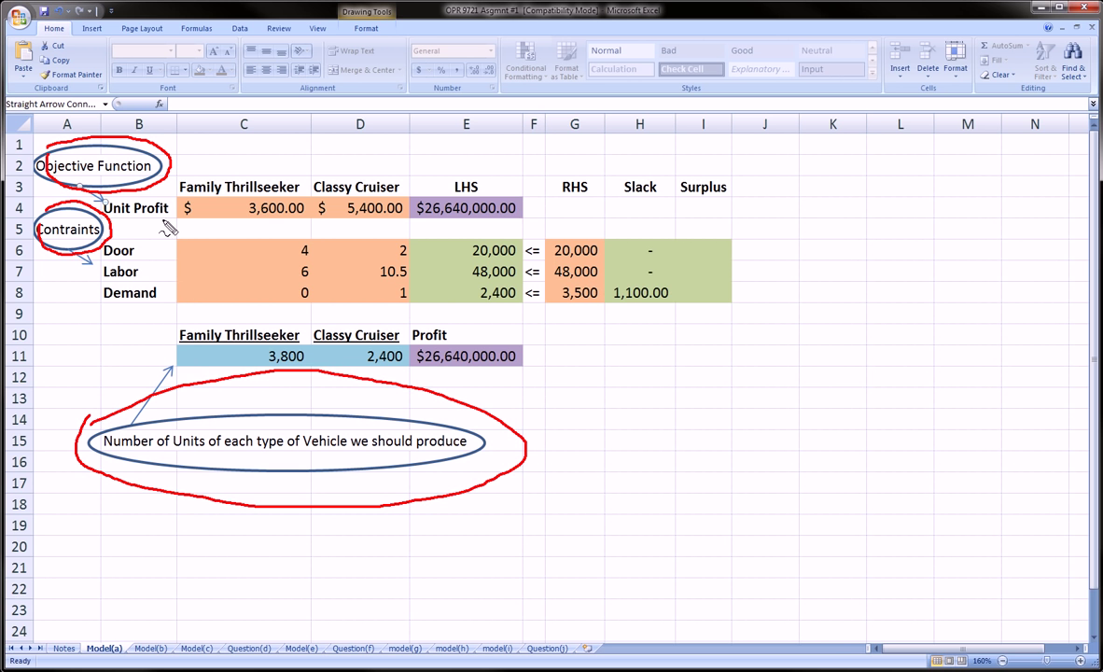
pyautogui.moveTo(188, 144)
pyautogui.mouseDown()
pyautogui.moveTo(198, 155)
pyautogui.moveTo(183, 157)
pyautogui.moveTo(202, 149)
pyautogui.mouseUp()
pyautogui.press('Escape')
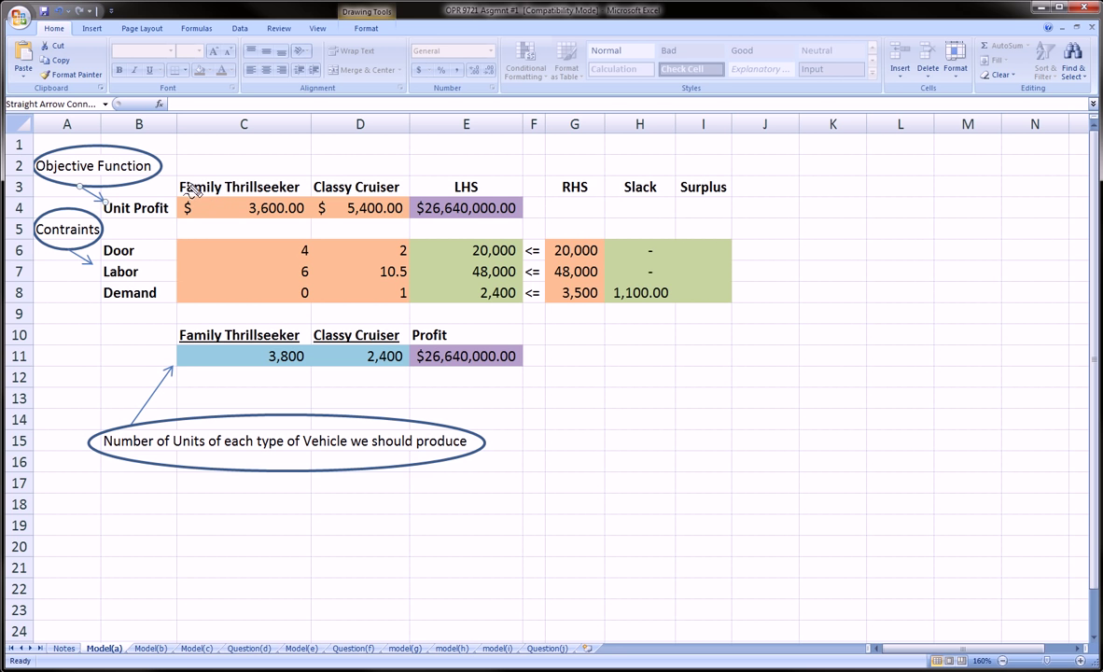
# Box both unit profits, the two vehicle headings and the LHS profit cell of the objective function in red ink
pyautogui.moveTo(180, 174)
pyautogui.mouseDown()
pyautogui.moveTo(353, 171)
pyautogui.moveTo(377, 199)
pyautogui.moveTo(212, 207)
pyautogui.moveTo(173, 168)
pyautogui.mouseUp()
pyautogui.press('Escape')
pyautogui.moveTo(180, 194)
pyautogui.mouseDown()
pyautogui.moveTo(301, 194)
pyautogui.moveTo(243, 220)
pyautogui.moveTo(312, 217)
pyautogui.moveTo(316, 197)
pyautogui.moveTo(404, 196)
pyautogui.moveTo(349, 219)
pyautogui.moveTo(409, 213)
pyautogui.moveTo(407, 204)
pyautogui.mouseUp()
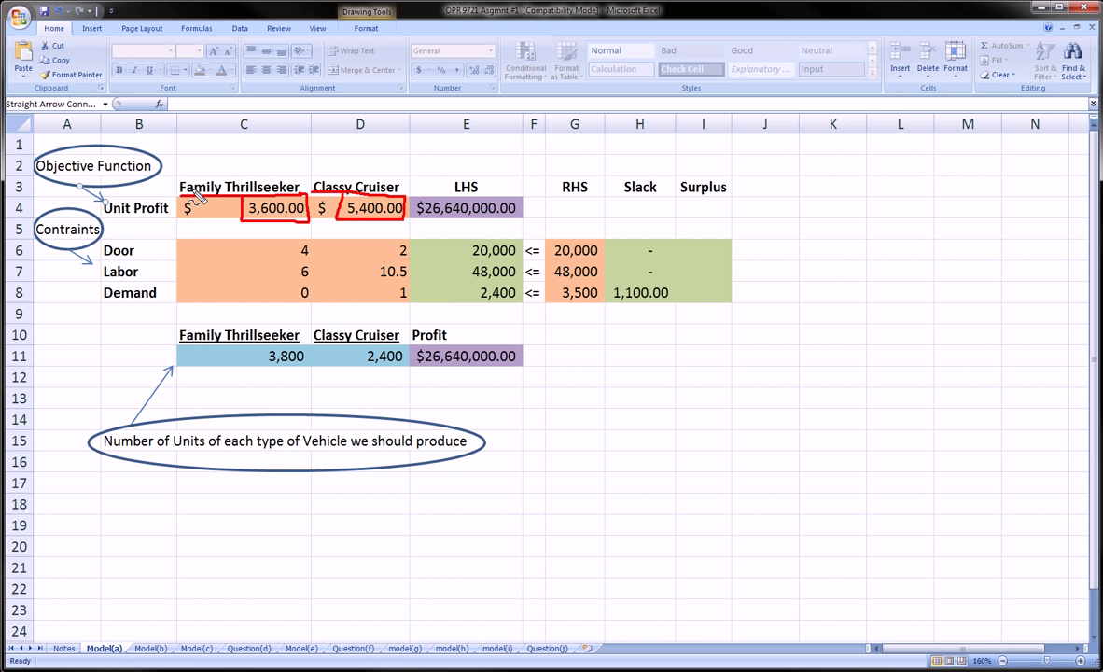
pyautogui.moveTo(176, 191)
pyautogui.mouseDown()
pyautogui.moveTo(174, 179)
pyautogui.moveTo(242, 174)
pyautogui.moveTo(308, 186)
pyautogui.moveTo(312, 199)
pyautogui.mouseUp()
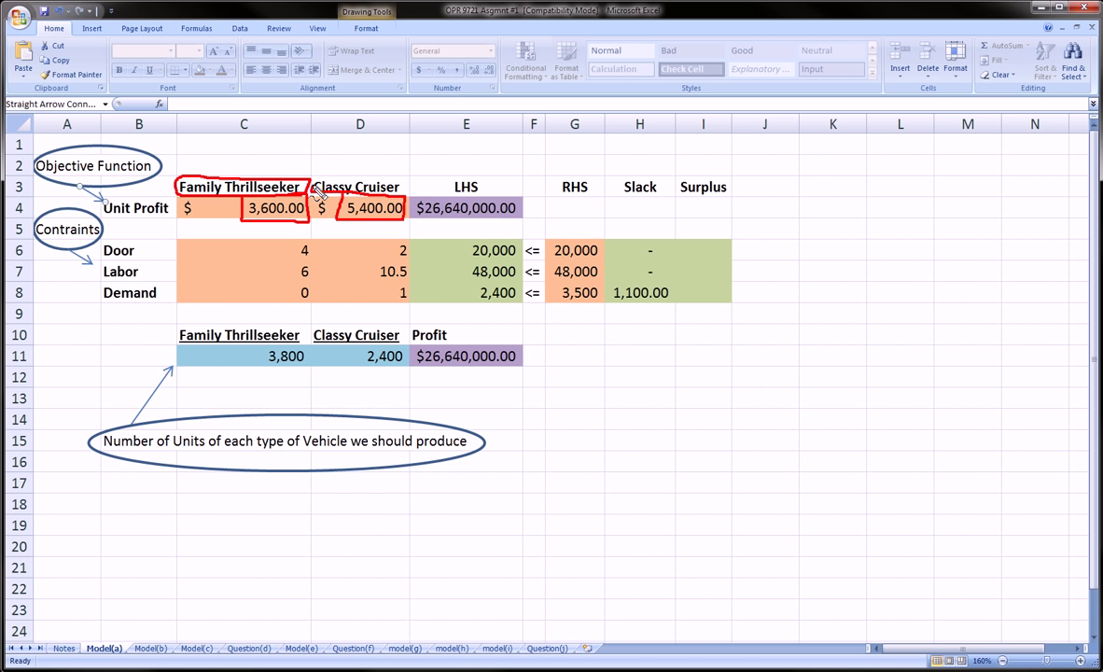
pyautogui.moveTo(313, 193)
pyautogui.mouseDown()
pyautogui.moveTo(322, 174)
pyautogui.moveTo(359, 175)
pyautogui.moveTo(410, 187)
pyautogui.moveTo(408, 198)
pyautogui.mouseUp()
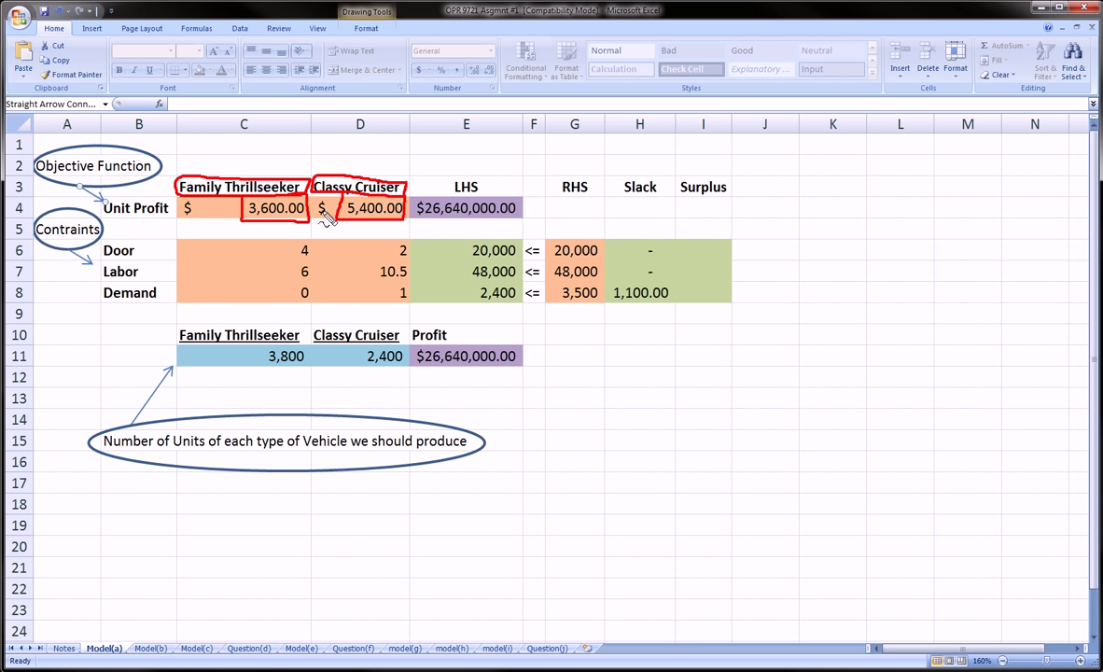
pyautogui.moveTo(413, 193)
pyautogui.mouseDown()
pyautogui.moveTo(413, 220)
pyautogui.moveTo(528, 213)
pyautogui.moveTo(476, 192)
pyautogui.moveTo(414, 196)
pyautogui.mouseUp()
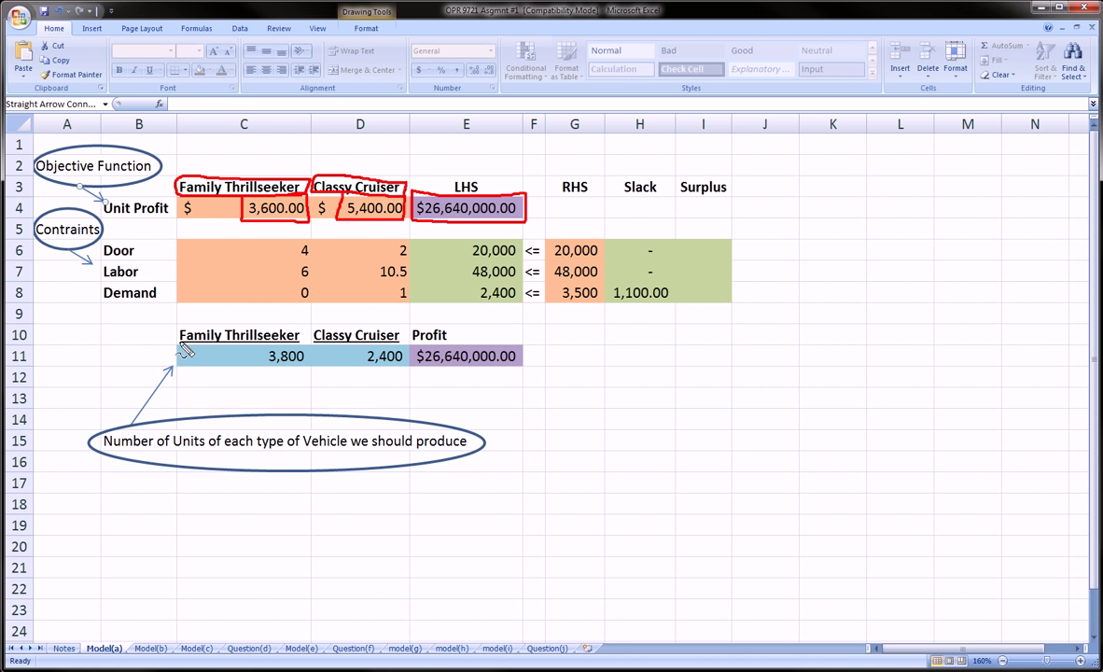
# Box the Family Thrillseeker and Classy Cruiser production quantities in row 11 in red ink
pyautogui.moveTo(182, 350)
pyautogui.mouseDown()
pyautogui.moveTo(175, 366)
pyautogui.moveTo(266, 376)
pyautogui.moveTo(304, 347)
pyautogui.moveTo(175, 343)
pyautogui.mouseUp()
pyautogui.moveTo(312, 345)
pyautogui.mouseDown()
pyautogui.moveTo(313, 370)
pyautogui.moveTo(385, 349)
pyautogui.moveTo(415, 358)
pyautogui.moveTo(319, 352)
pyautogui.mouseUp()
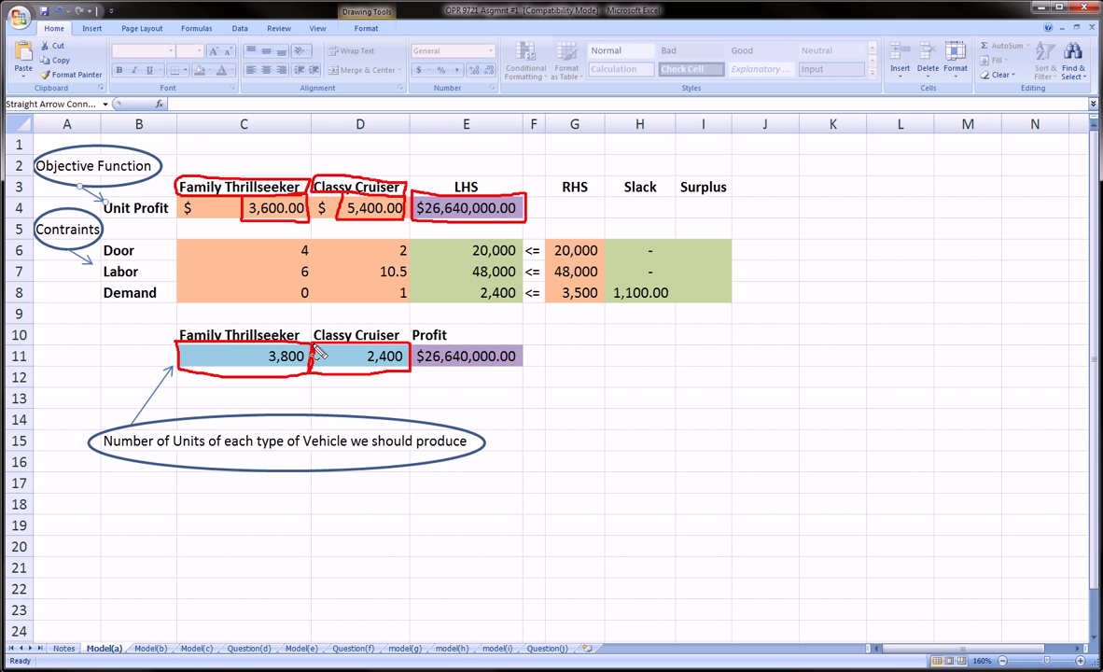
pyautogui.moveTo(271, 344)
pyautogui.mouseDown()
pyautogui.moveTo(262, 364)
pyautogui.moveTo(301, 379)
pyautogui.mouseUp()
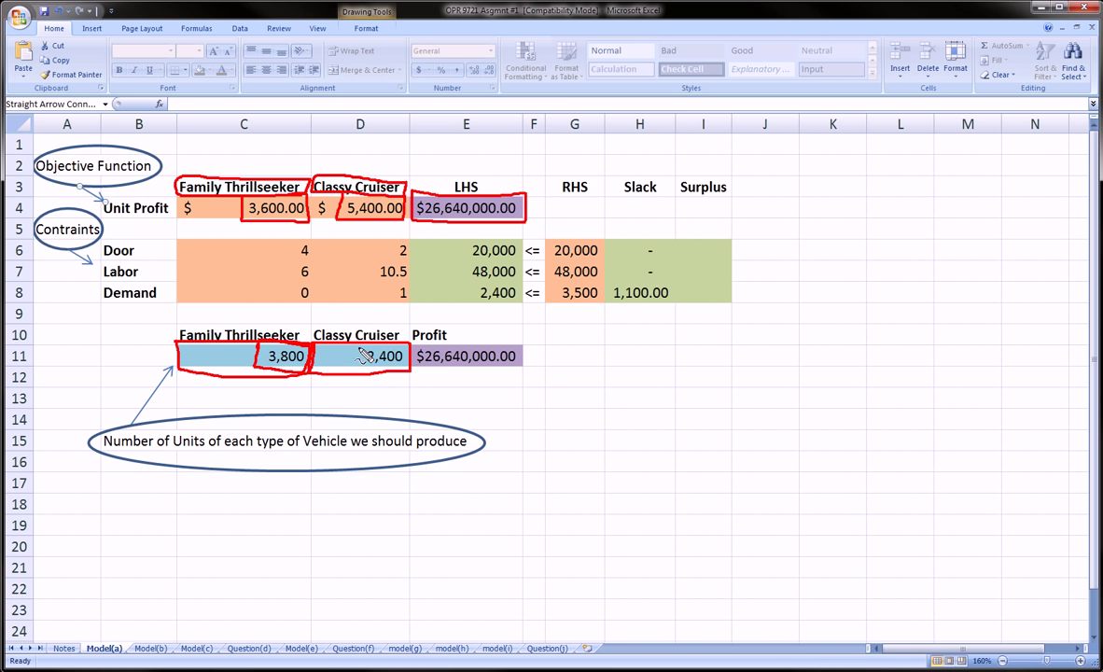
pyautogui.moveTo(366, 345); pyautogui.dragTo(367, 373)
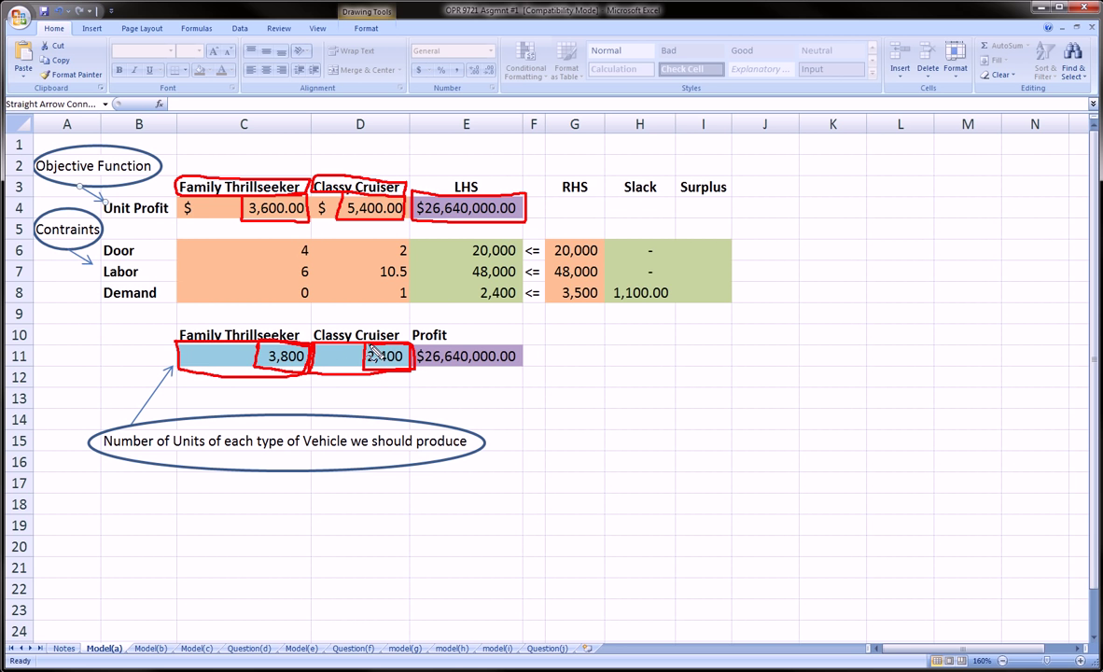
# Draw red arrows from both production quantities to their unit profits, with plus and equals signs leading to the LHS profit, and clear all marks
pyautogui.moveTo(265, 359)
pyautogui.mouseDown()
pyautogui.moveTo(214, 322)
pyautogui.moveTo(189, 257)
pyautogui.moveTo(220, 220)
pyautogui.moveTo(322, 236)
pyautogui.mouseUp()
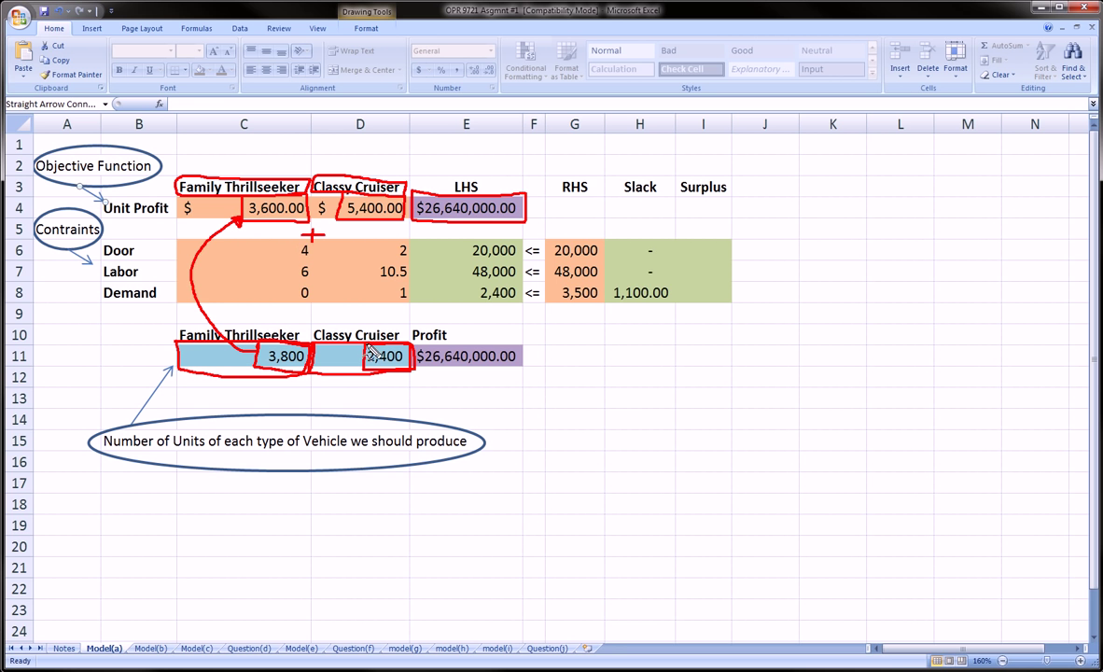
pyautogui.moveTo(366, 350)
pyautogui.mouseDown()
pyautogui.moveTo(328, 313)
pyautogui.moveTo(332, 238)
pyautogui.moveTo(348, 228)
pyautogui.moveTo(429, 232)
pyautogui.mouseUp()
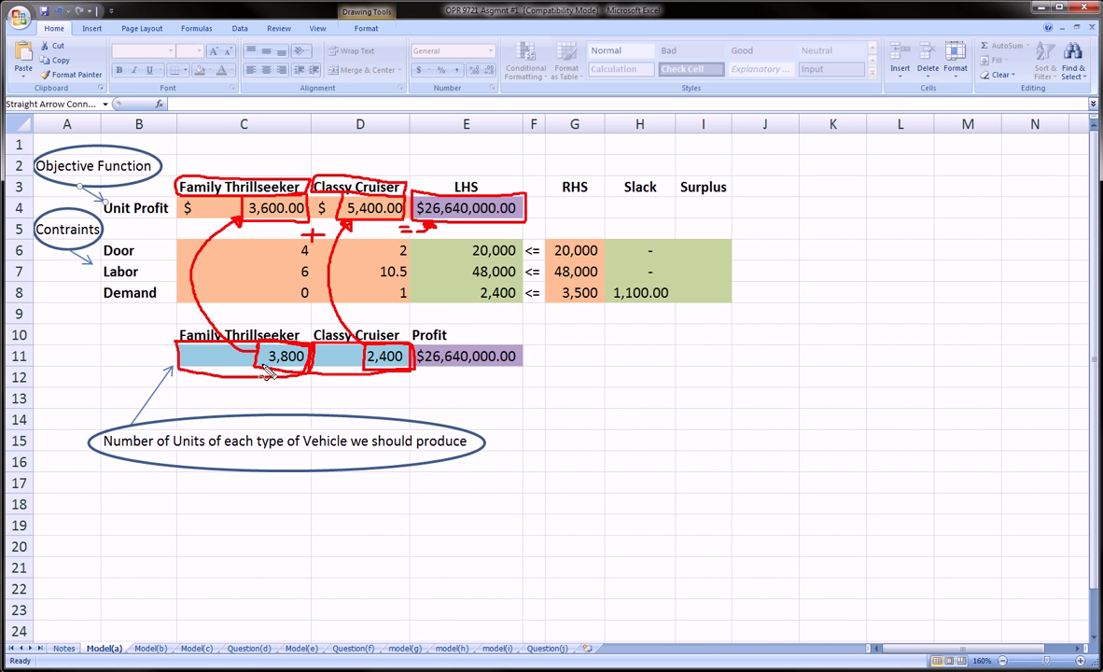
pyautogui.moveTo(278, 389)
pyautogui.mouseDown()
pyautogui.moveTo(285, 364)
pyautogui.moveTo(290, 371)
pyautogui.mouseUp()
pyautogui.moveTo(369, 389); pyautogui.dragTo(377, 370)
pyautogui.press('Escape')
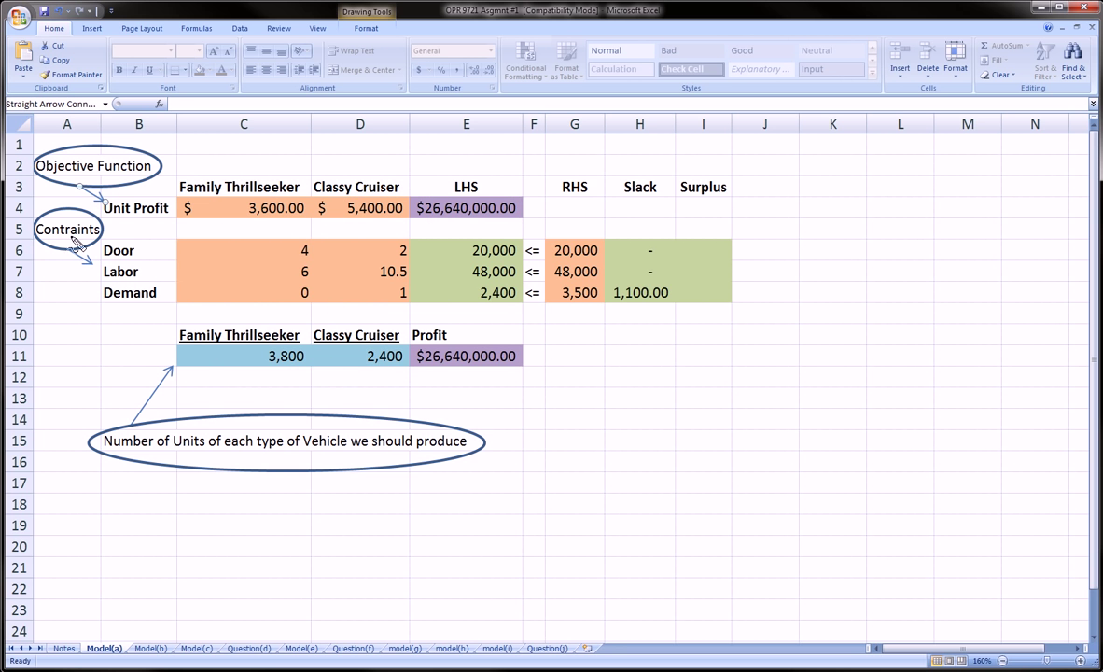
# Circle the Contraints label and the Door row's two coefficients and RHS limit in red ink, clearing the marks after each group
pyautogui.moveTo(34, 216)
pyautogui.mouseDown()
pyautogui.moveTo(89, 207)
pyautogui.moveTo(99, 238)
pyautogui.moveTo(40, 227)
pyautogui.mouseUp()
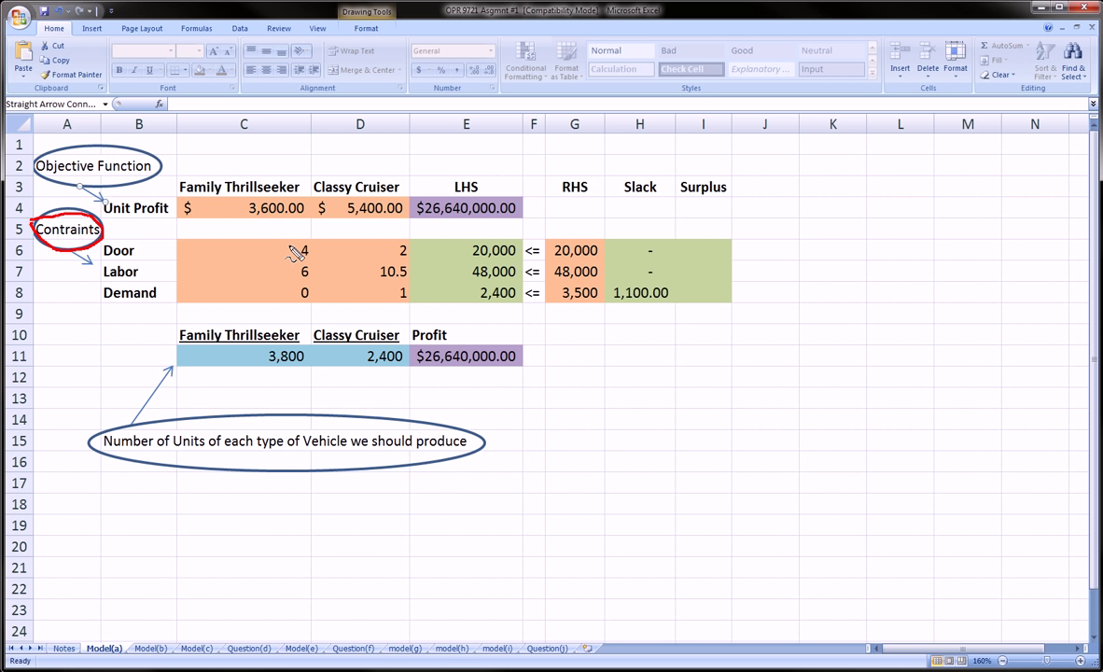
pyautogui.press('Escape')
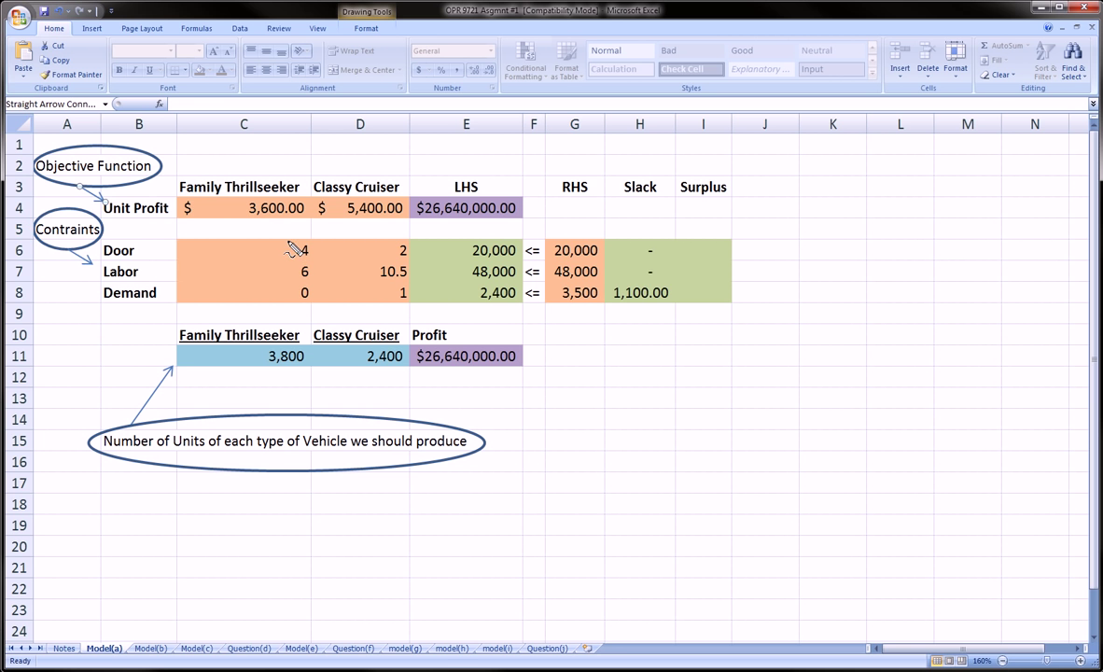
pyautogui.moveTo(278, 240)
pyautogui.mouseDown()
pyautogui.moveTo(318, 244)
pyautogui.moveTo(293, 265)
pyautogui.moveTo(300, 250)
pyautogui.mouseUp()
pyautogui.moveTo(397, 250)
pyautogui.mouseDown()
pyautogui.moveTo(378, 257)
pyautogui.moveTo(369, 239)
pyautogui.moveTo(418, 247)
pyautogui.mouseUp()
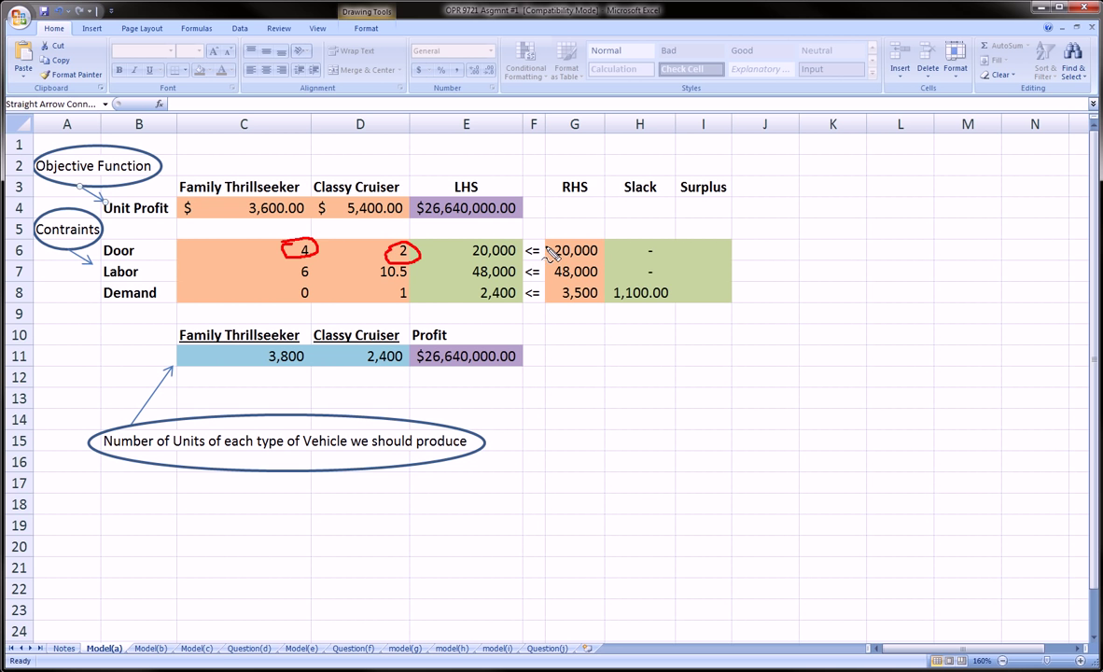
pyautogui.moveTo(547, 254)
pyautogui.mouseDown()
pyautogui.moveTo(559, 240)
pyautogui.moveTo(594, 240)
pyautogui.moveTo(597, 262)
pyautogui.moveTo(547, 263)
pyautogui.mouseUp()
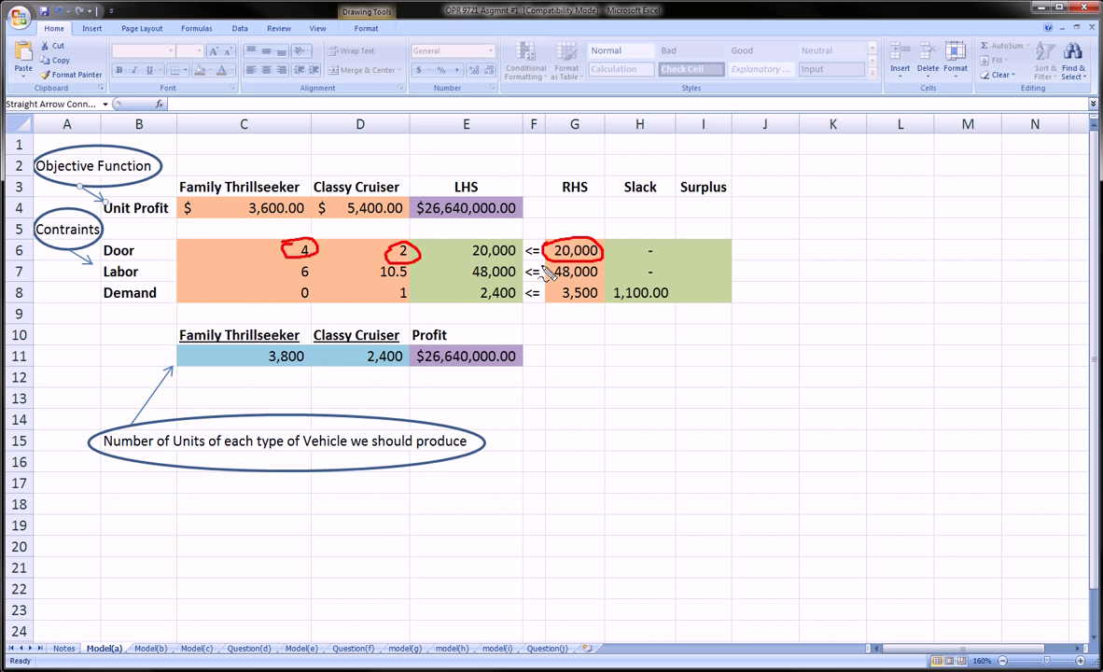
pyautogui.press('Escape')
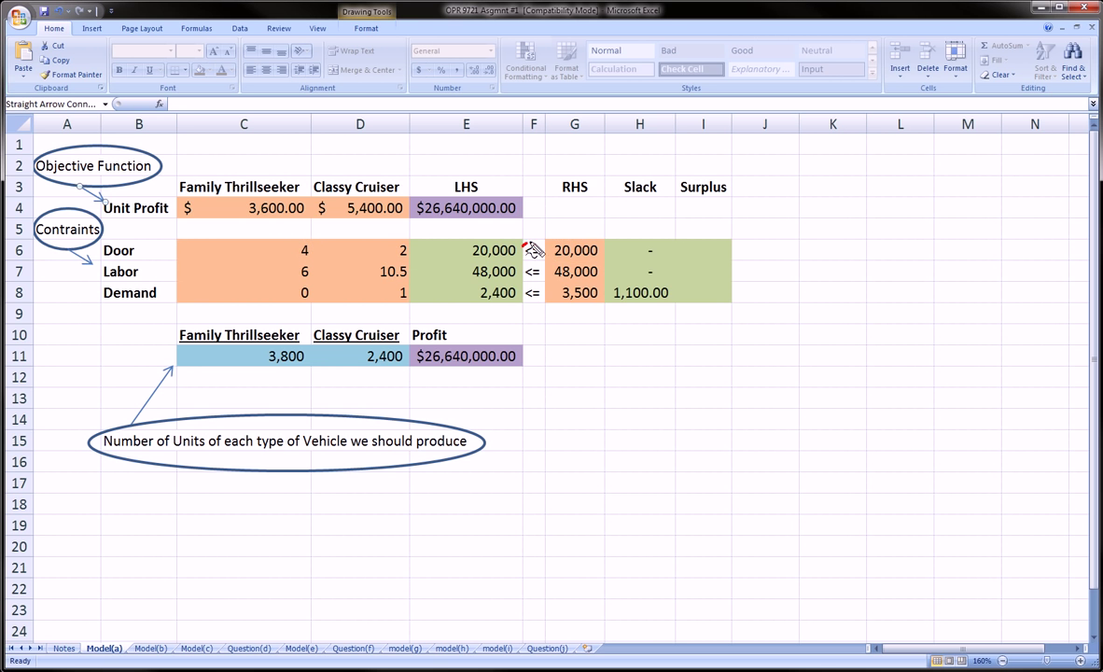
# Circle the Door row's <= sign, outline the three constraint LHS values in red ink, and clear the marks
pyautogui.moveTo(537, 242); pyautogui.dragTo(525, 255)
pyautogui.moveTo(457, 239)
pyautogui.mouseDown()
pyautogui.moveTo(518, 243)
pyautogui.moveTo(525, 305)
pyautogui.moveTo(463, 300)
pyautogui.moveTo(464, 245)
pyautogui.mouseUp()
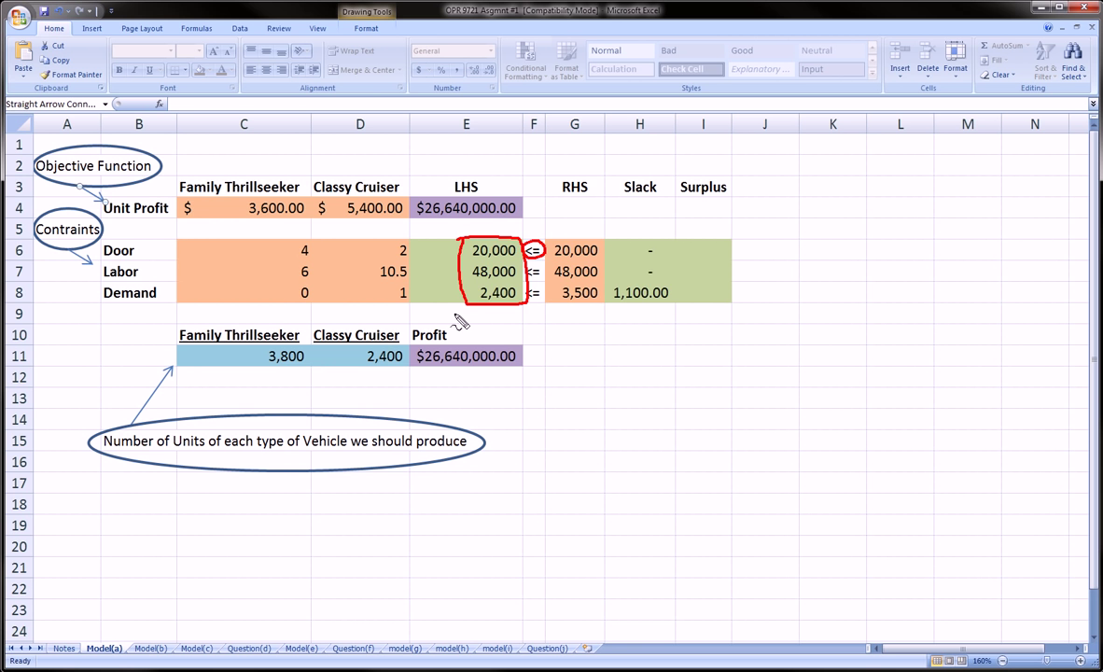
pyautogui.press('Escape')
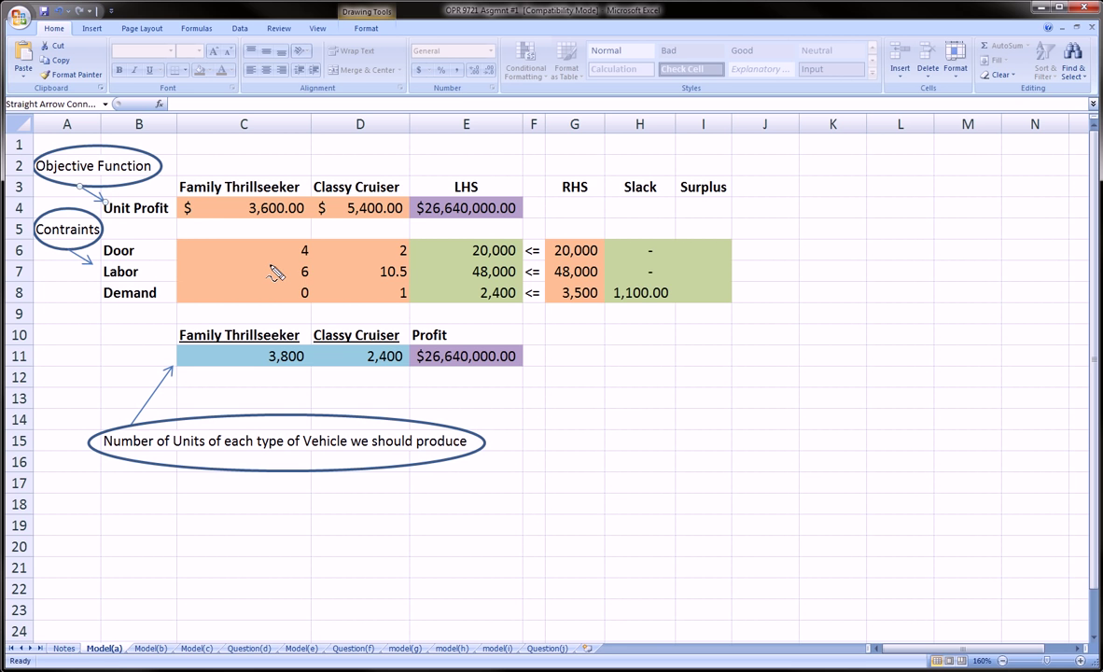
# Box the Labor row's two coefficients and its RHS limit in red ink, and clear the marks
pyautogui.moveTo(271, 264)
pyautogui.mouseDown()
pyautogui.moveTo(311, 263)
pyautogui.moveTo(304, 280)
pyautogui.moveTo(272, 282)
pyautogui.moveTo(270, 266)
pyautogui.mouseUp()
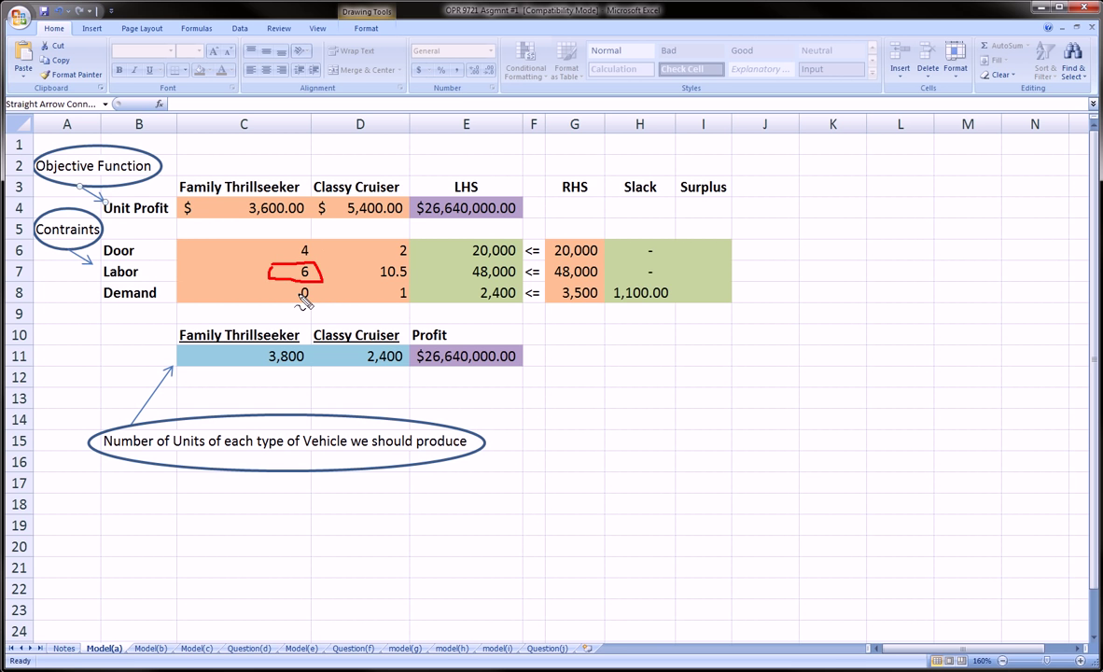
pyautogui.moveTo(355, 262)
pyautogui.mouseDown()
pyautogui.moveTo(409, 278)
pyautogui.moveTo(368, 285)
pyautogui.moveTo(358, 264)
pyautogui.mouseUp()
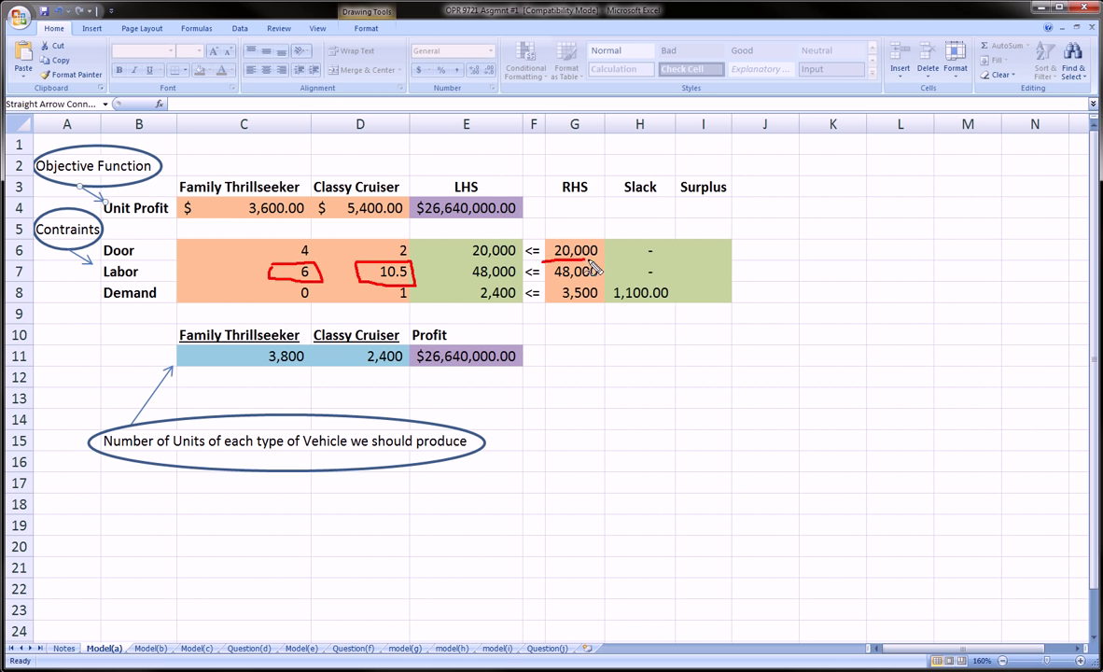
pyautogui.moveTo(594, 268)
pyautogui.mouseDown()
pyautogui.moveTo(602, 278)
pyautogui.moveTo(552, 271)
pyautogui.mouseUp()
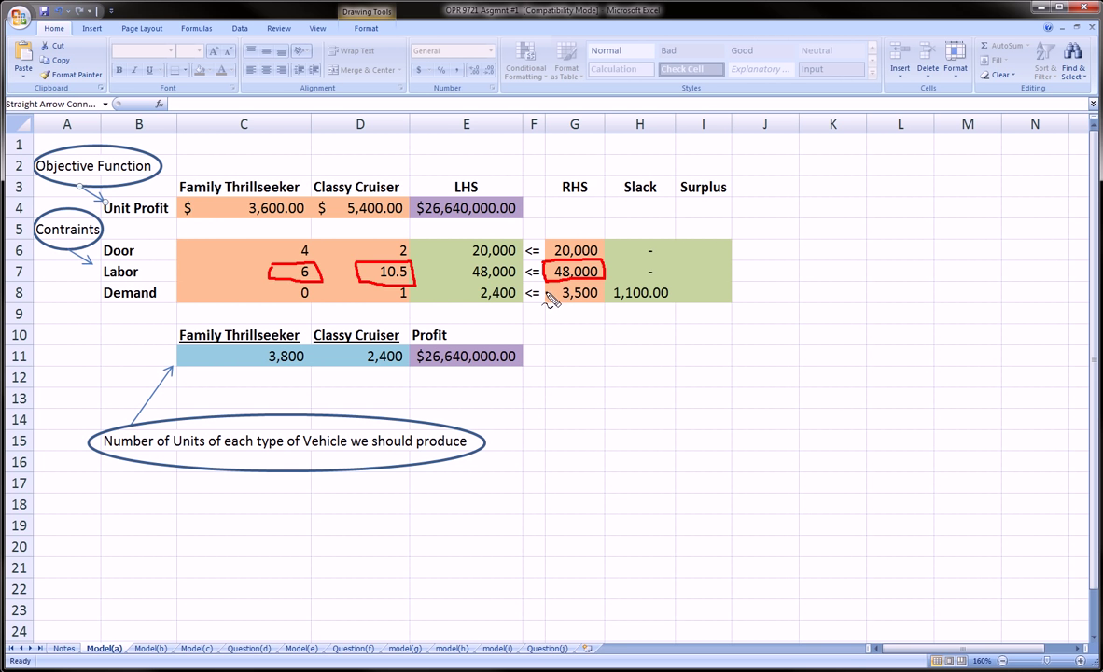
pyautogui.press('Escape')
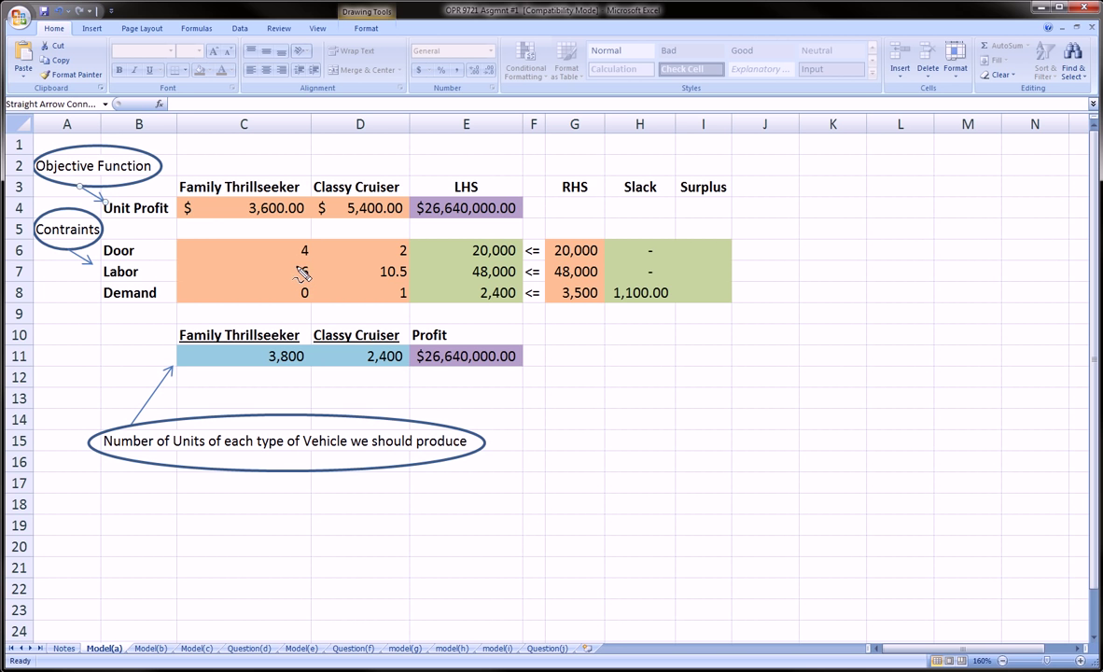
# Link the Labor coefficients to the production quantities with red arrows, add plus and <= signs leading to the RHS limit, and clear the marks
pyautogui.moveTo(291, 264)
pyautogui.mouseDown()
pyautogui.moveTo(308, 278)
pyautogui.moveTo(282, 276)
pyautogui.moveTo(297, 339)
pyautogui.moveTo(284, 328)
pyautogui.mouseUp()
pyautogui.moveTo(292, 338); pyautogui.dragTo(300, 328)
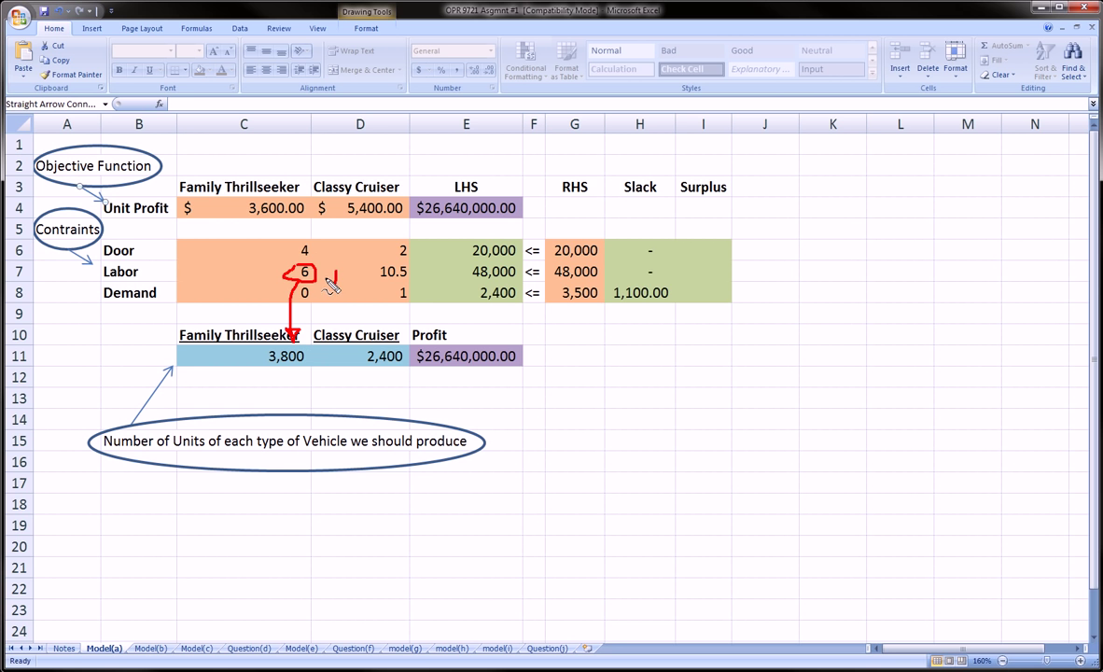
pyautogui.moveTo(326, 276); pyautogui.dragTo(348, 276)
pyautogui.moveTo(336, 267)
pyautogui.mouseDown()
pyautogui.moveTo(336, 282)
pyautogui.moveTo(427, 271)
pyautogui.moveTo(373, 264)
pyautogui.moveTo(366, 348)
pyautogui.moveTo(360, 336)
pyautogui.moveTo(373, 336)
pyautogui.mouseUp()
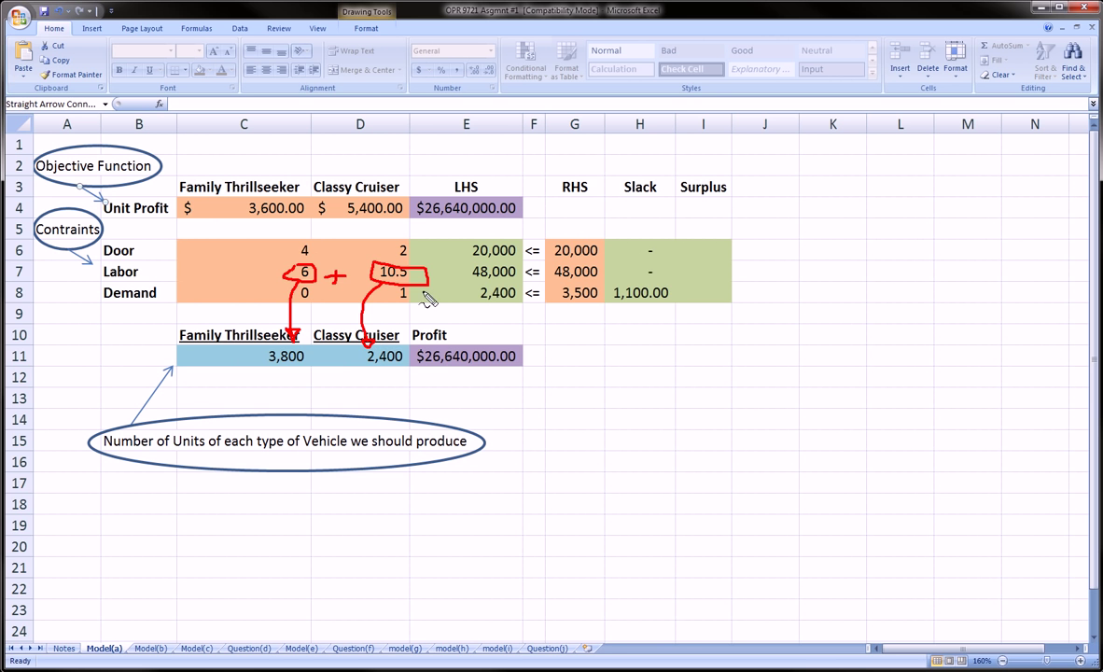
pyautogui.moveTo(457, 266)
pyautogui.mouseDown()
pyautogui.moveTo(446, 271)
pyautogui.moveTo(461, 280)
pyautogui.moveTo(515, 265)
pyautogui.moveTo(547, 274)
pyautogui.mouseUp()
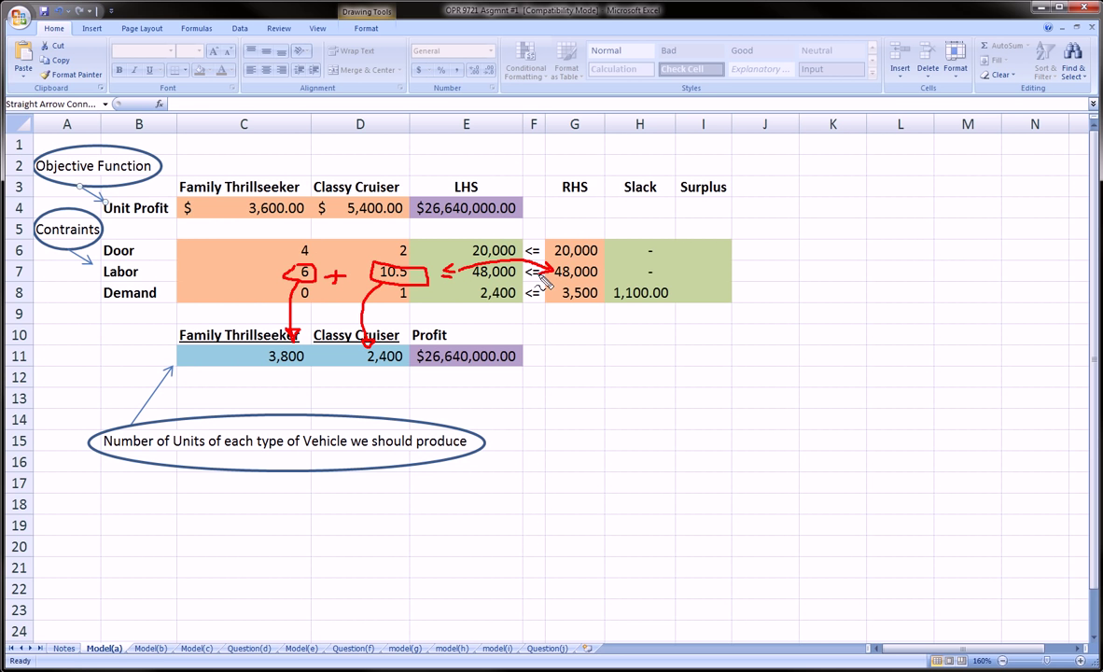
pyautogui.press('Escape')
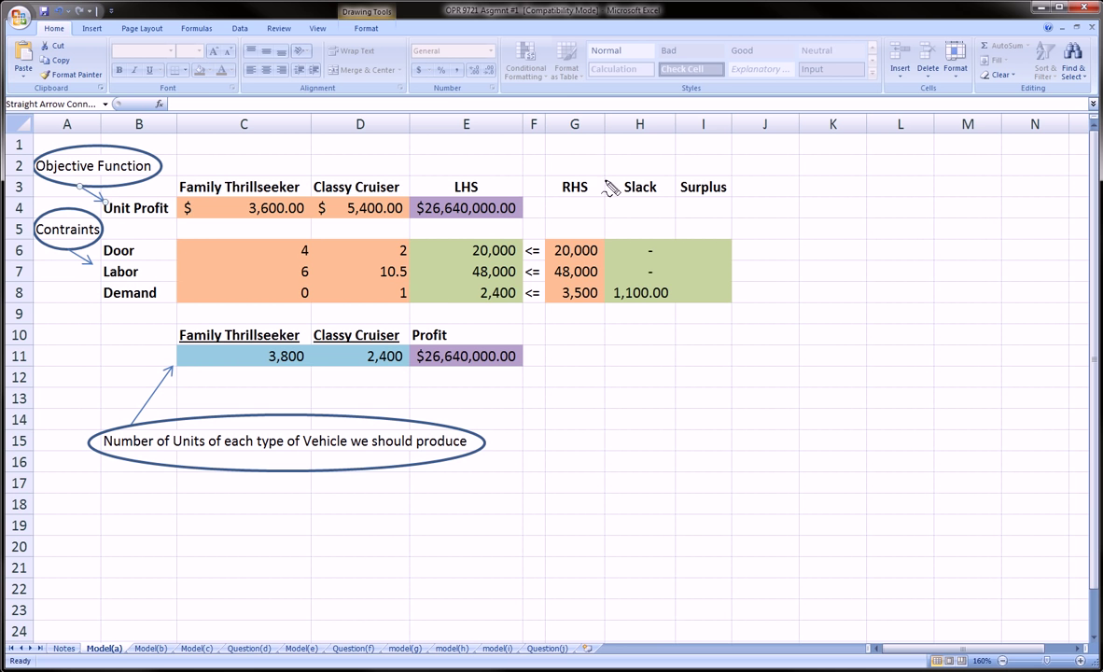
# Outline the Slack and Surplus columns together and separately in red ink, and clear the marks
pyautogui.moveTo(606, 179)
pyautogui.mouseDown()
pyautogui.moveTo(597, 308)
pyautogui.moveTo(668, 347)
pyautogui.moveTo(772, 185)
pyautogui.moveTo(606, 170)
pyautogui.mouseUp()
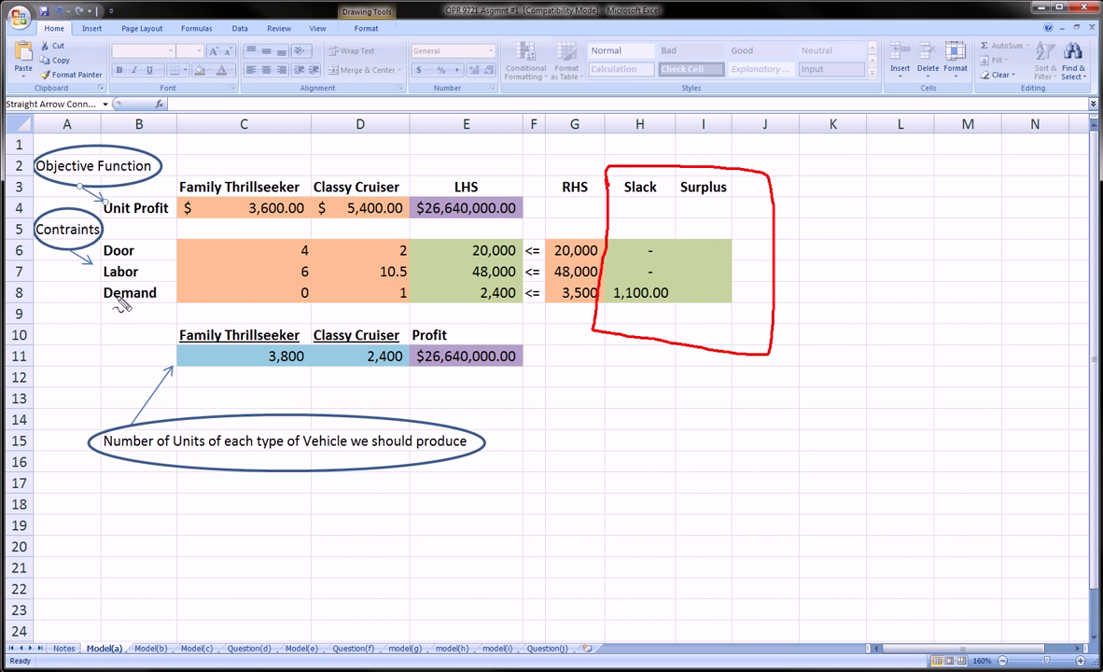
pyautogui.moveTo(667, 235)
pyautogui.mouseDown()
pyautogui.moveTo(684, 285)
pyautogui.moveTo(641, 309)
pyautogui.moveTo(608, 243)
pyautogui.moveTo(728, 238)
pyautogui.moveTo(734, 249)
pyautogui.moveTo(688, 300)
pyautogui.mouseUp()
pyautogui.moveTo(677, 222); pyautogui.dragTo(686, 299)
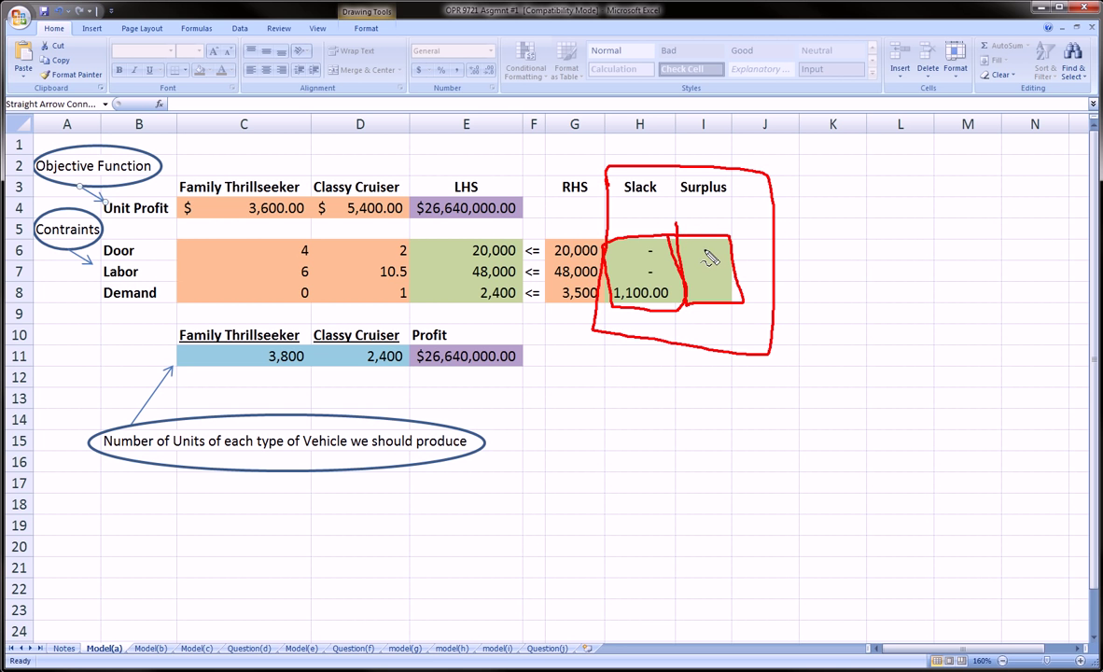
pyautogui.press('Escape')
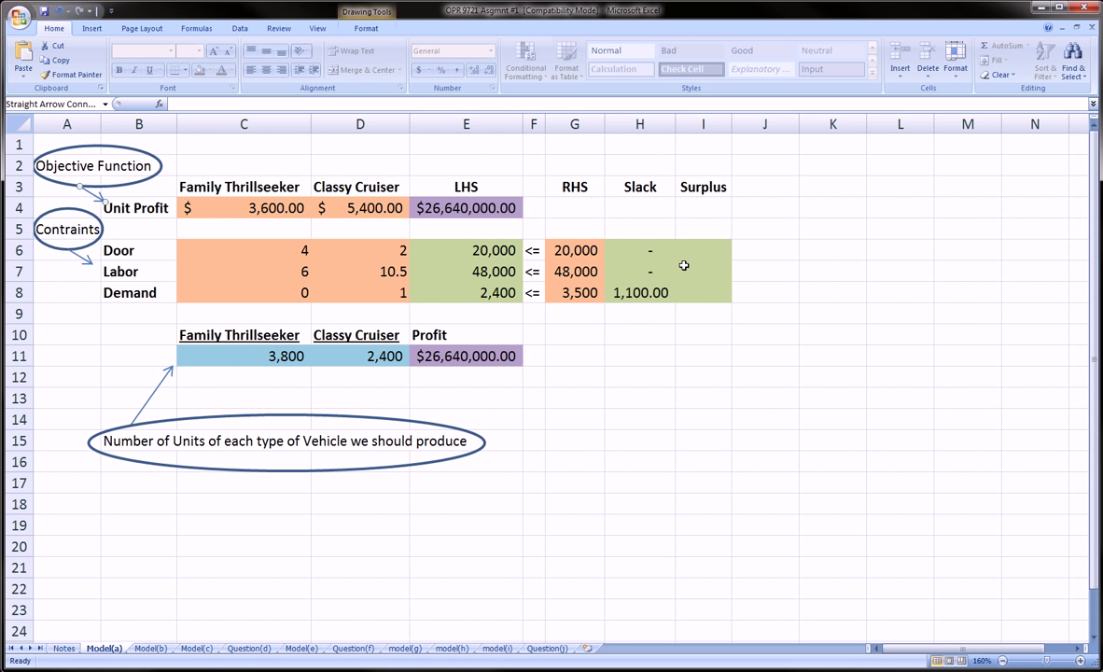
# Examine the unit profit entries for Family Thrillseeker in C4 and Classy Cruiser in D4
pyautogui.click(285, 212)
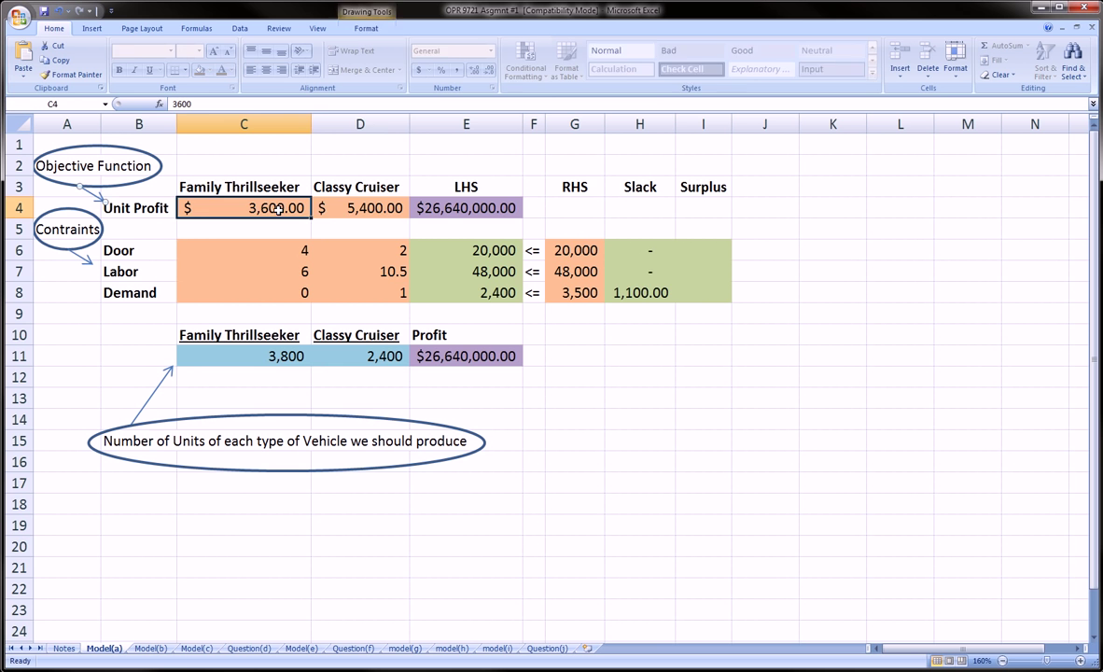
pyautogui.click(350, 211)
pyautogui.click(271, 211)
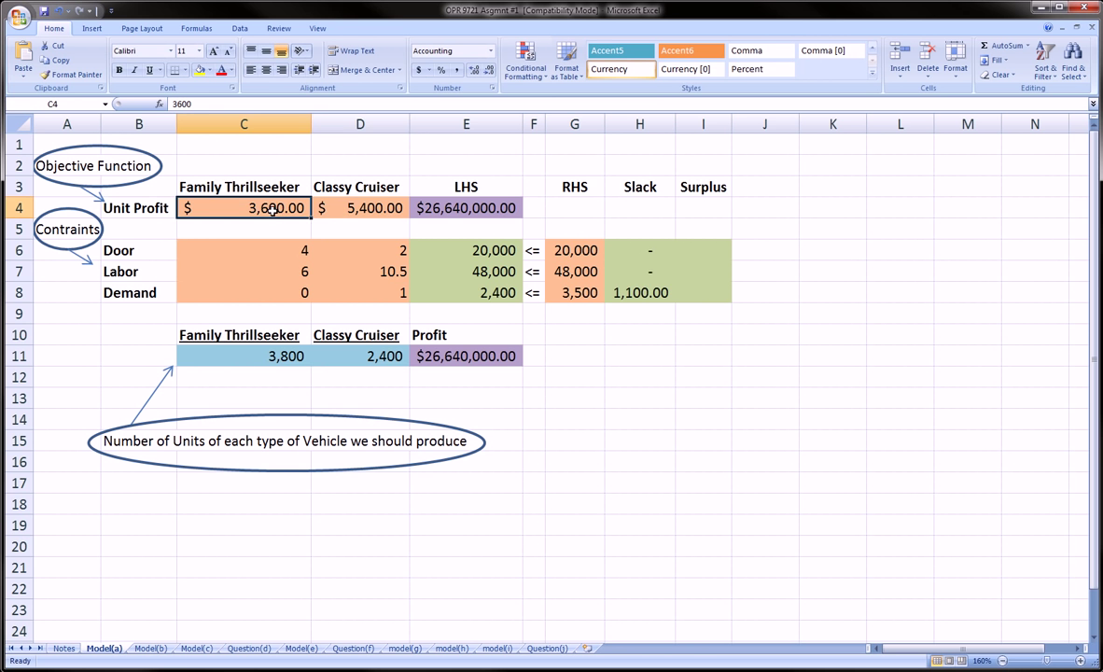
# Rebuild the Unit Profit LHS formula in E4 as =SUMPRODUCT(C4:D4,C11:D11), replacing its existing arguments
pyautogui.click(360, 211)
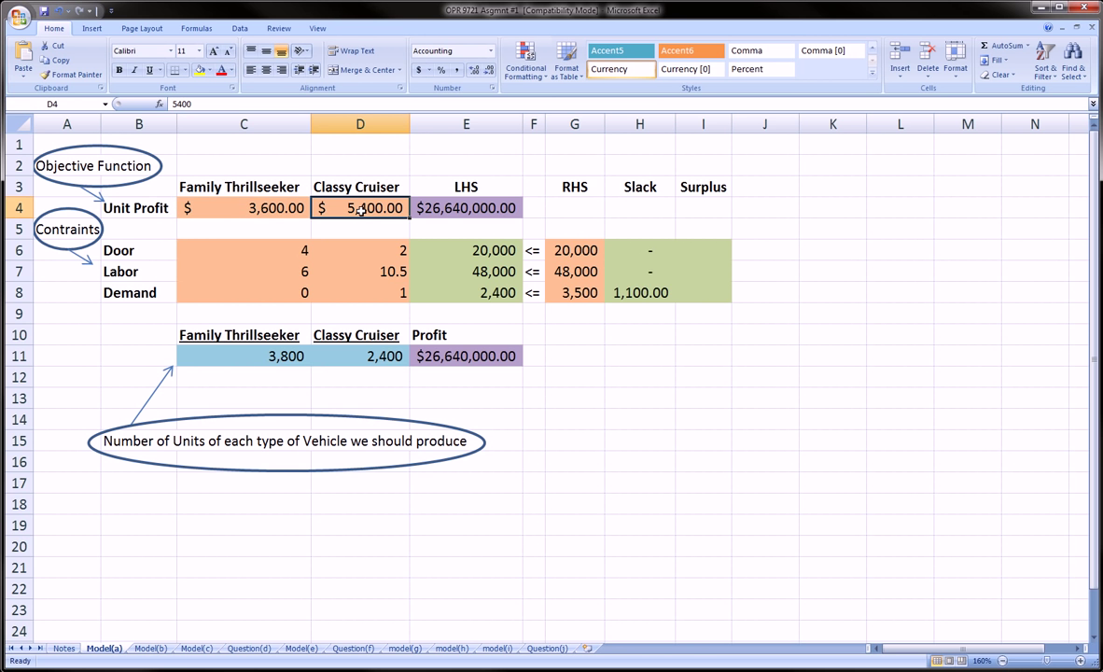
pyautogui.click(457, 208)
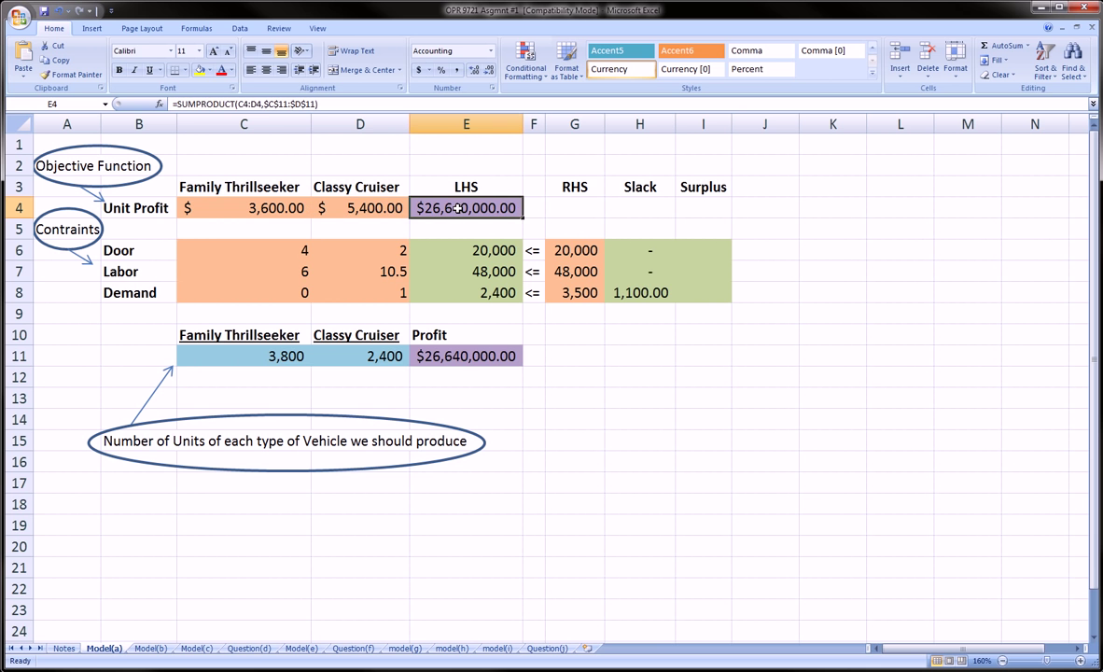
pyautogui.press('F2')
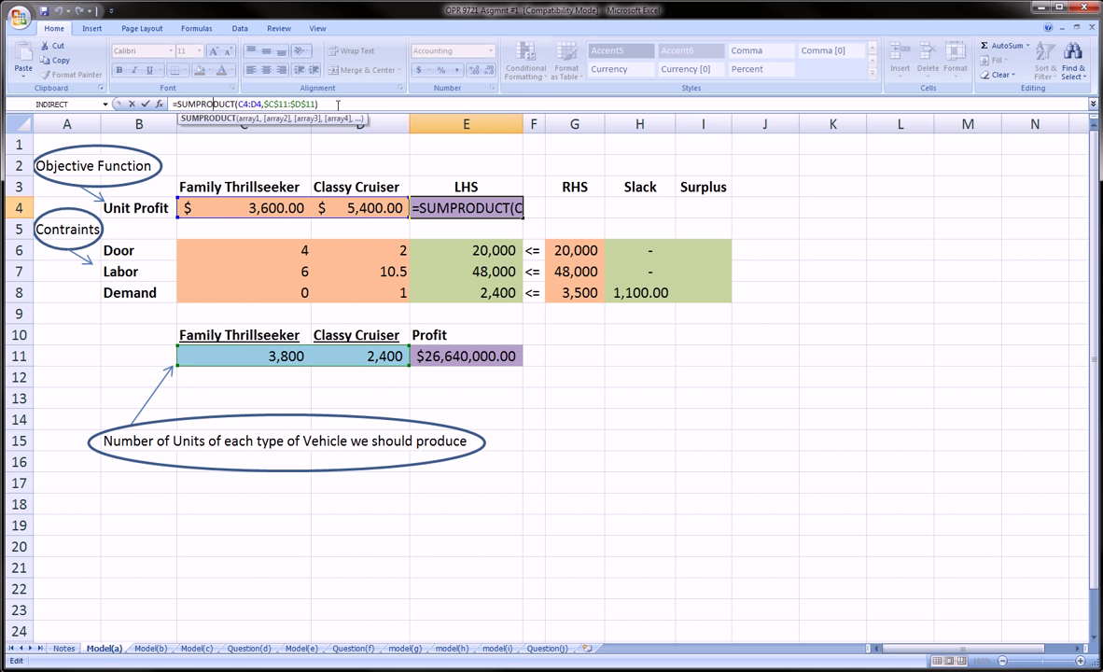
pyautogui.moveTo(319, 104); pyautogui.dragTo(250, 104)
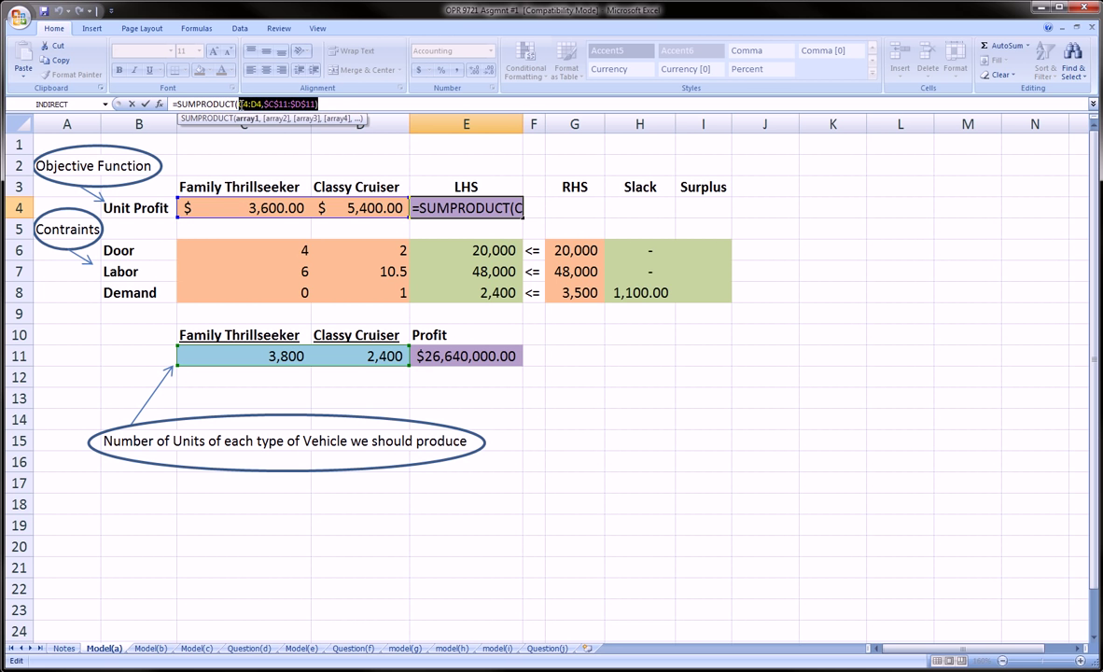
pyautogui.press('BackSpace')
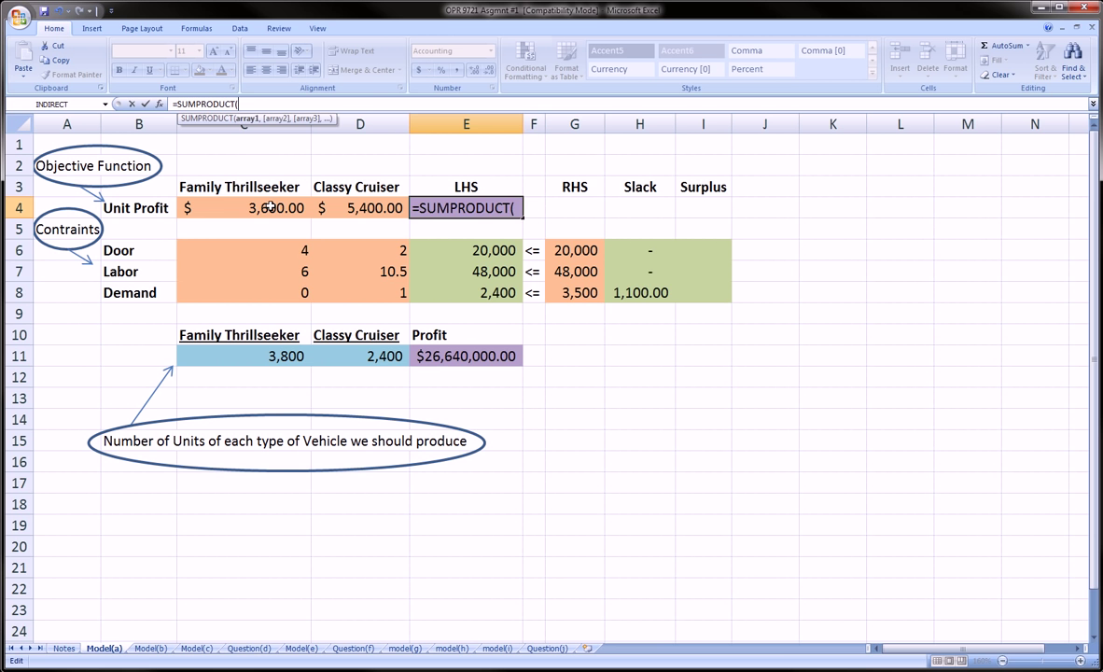
pyautogui.moveTo(251, 208); pyautogui.dragTo(337, 204)
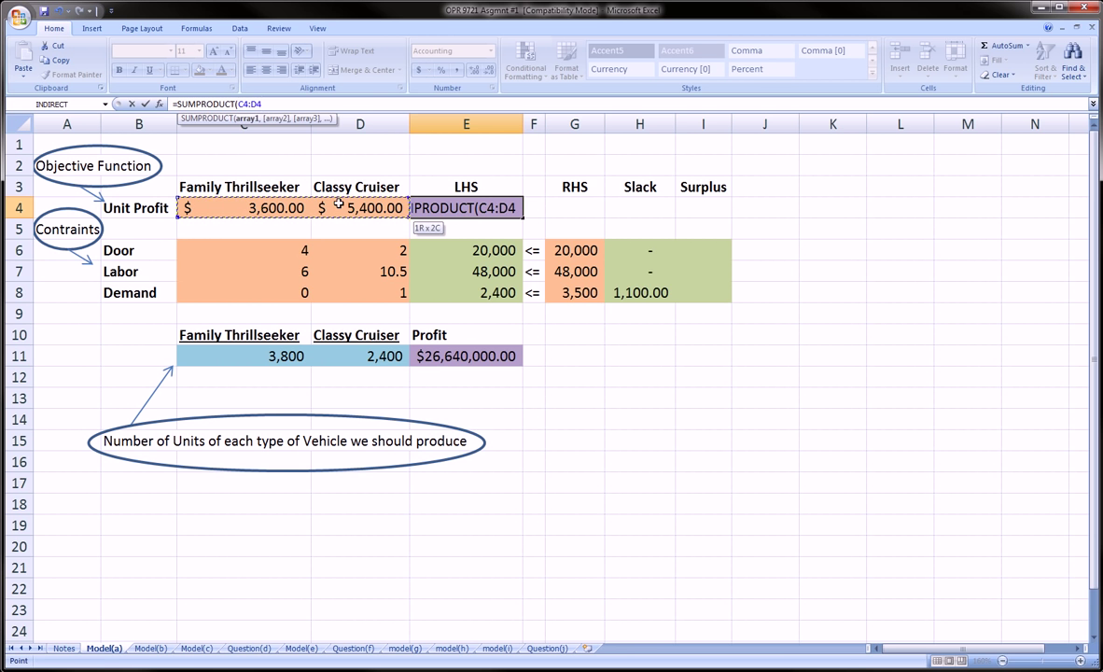
pyautogui.write(',')
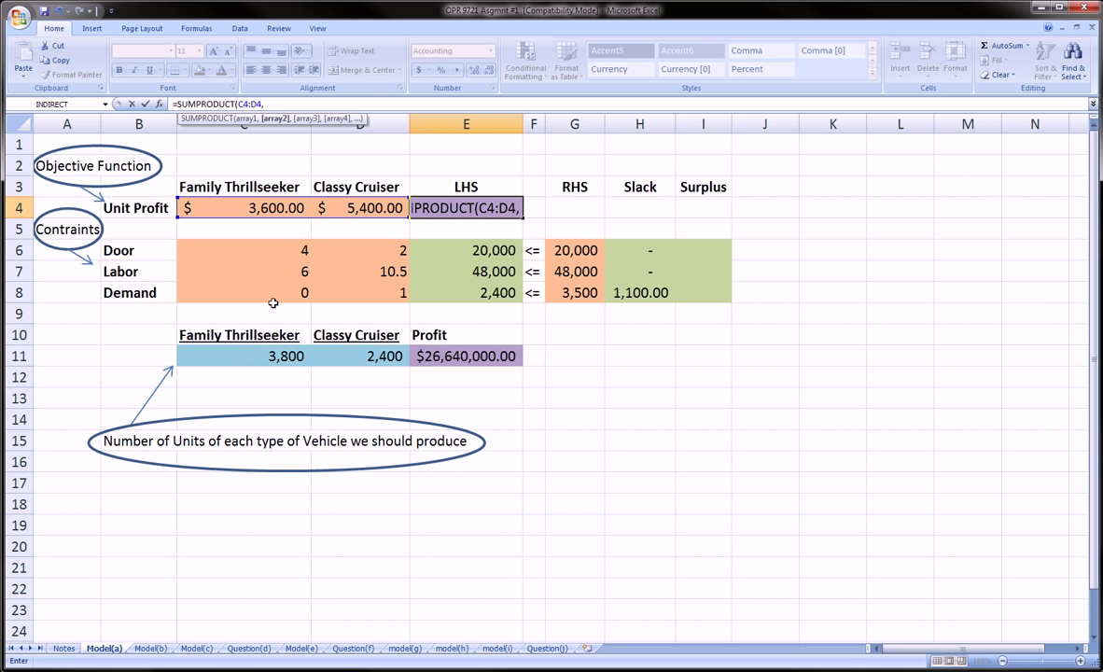
pyautogui.moveTo(248, 359); pyautogui.dragTo(328, 347)
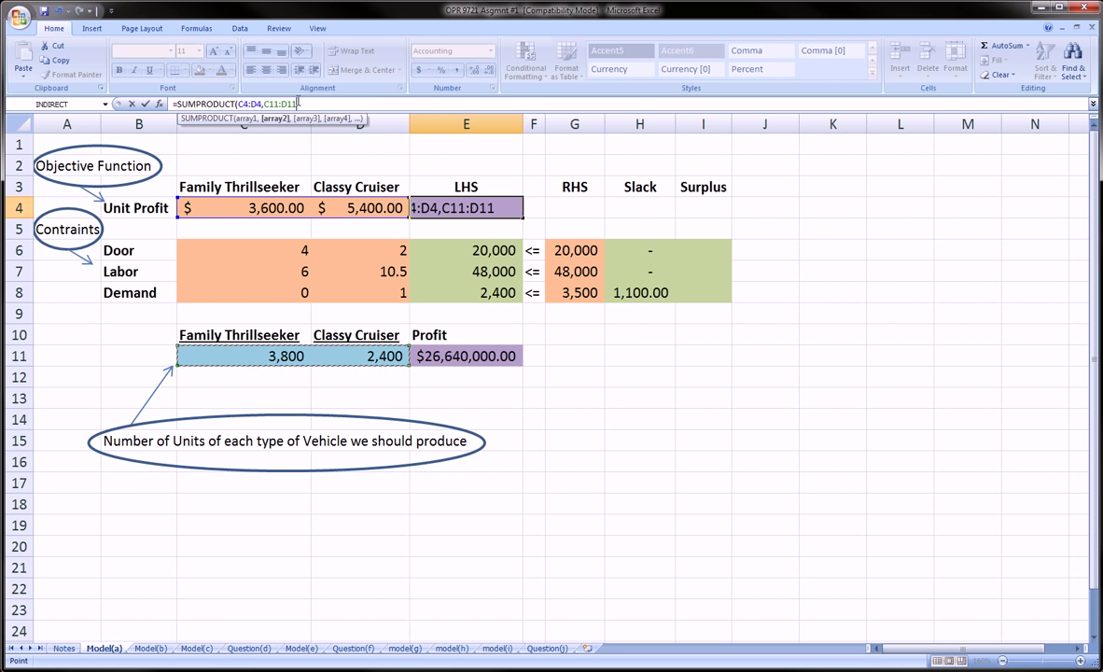
pyautogui.write(')')
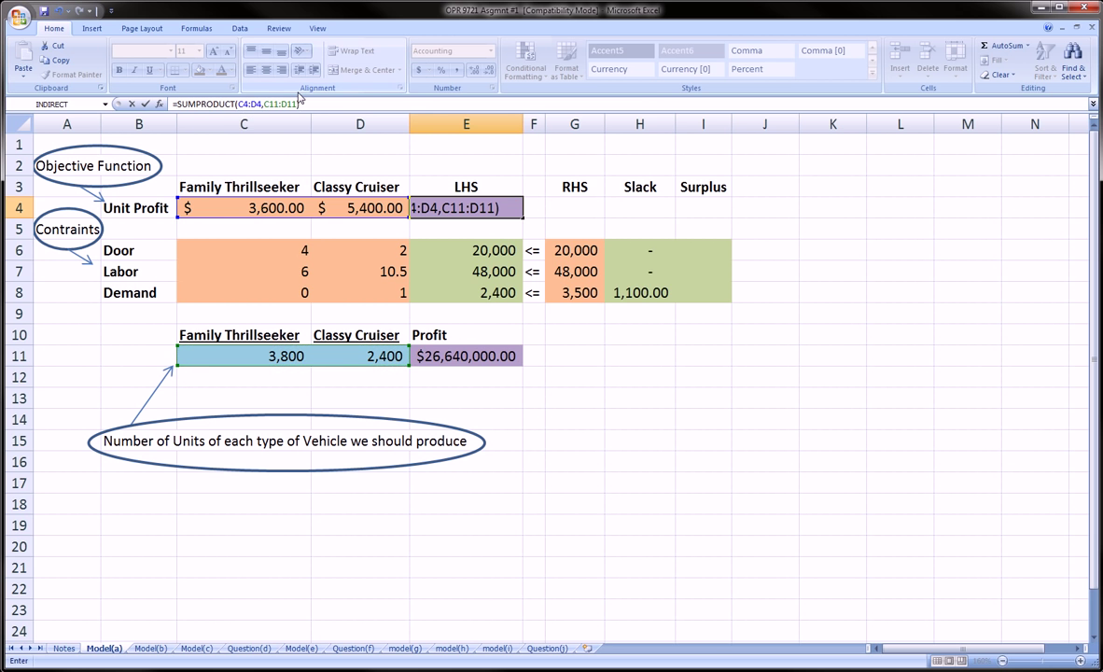
pyautogui.press('Return')
# In red ink, circle both E4 formula ranges and link each unit profit to its production quantity with multiplication crosses and arrows, and clear the marks
pyautogui.click(443, 210)
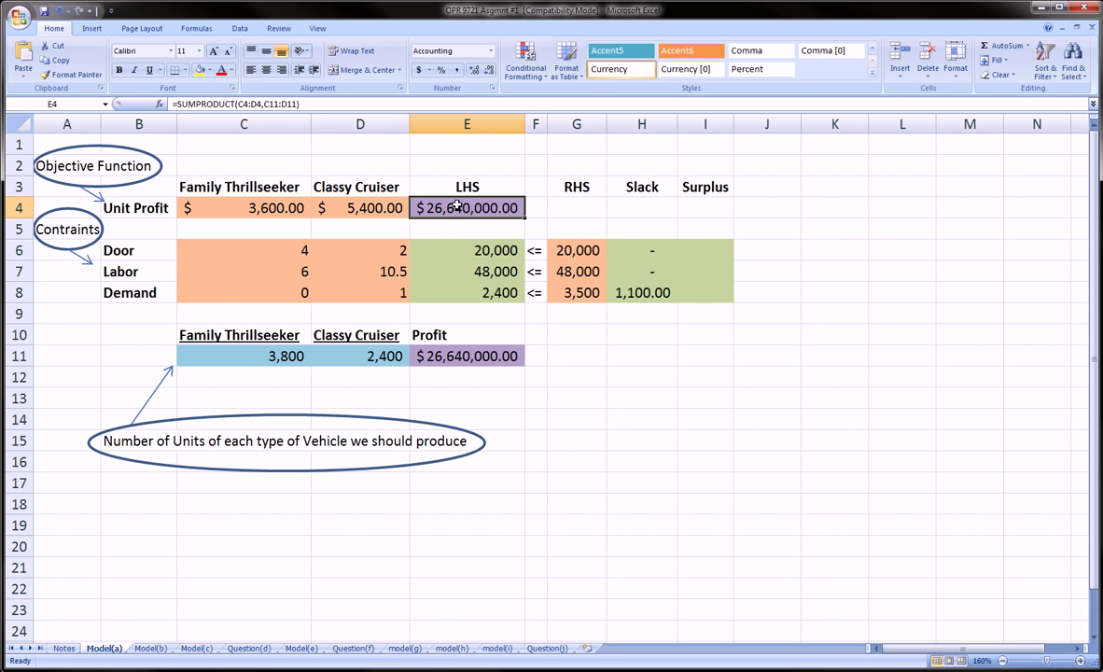
pyautogui.click(295, 105)
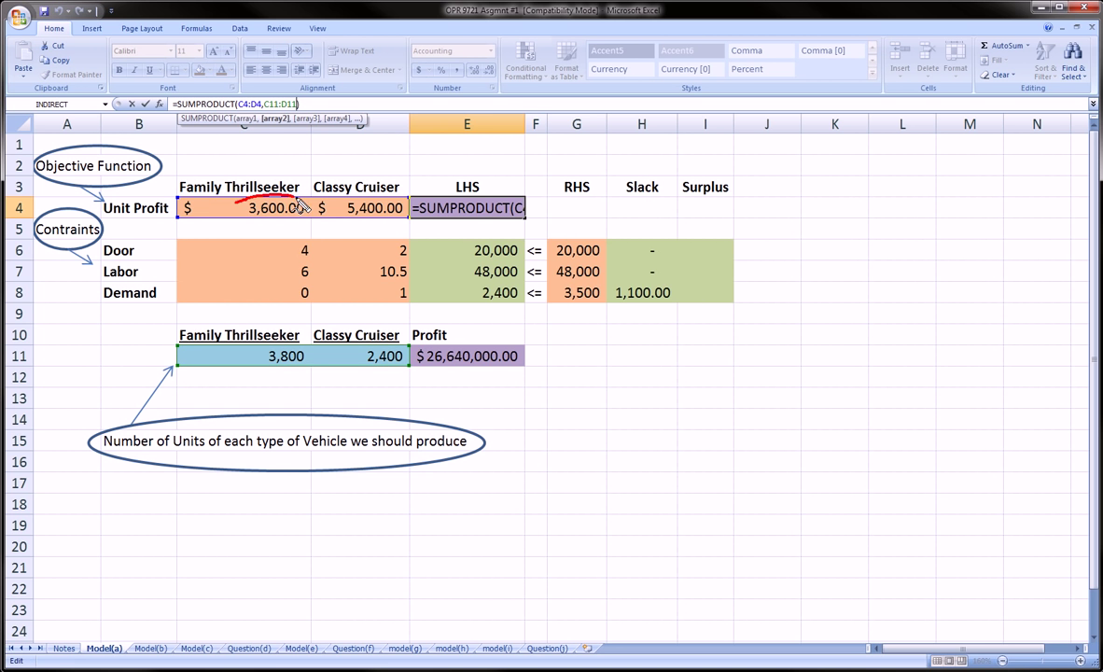
pyautogui.moveTo(236, 202)
pyautogui.mouseDown()
pyautogui.moveTo(268, 252)
pyautogui.moveTo(283, 251)
pyautogui.moveTo(274, 332)
pyautogui.moveTo(284, 323)
pyautogui.mouseUp()
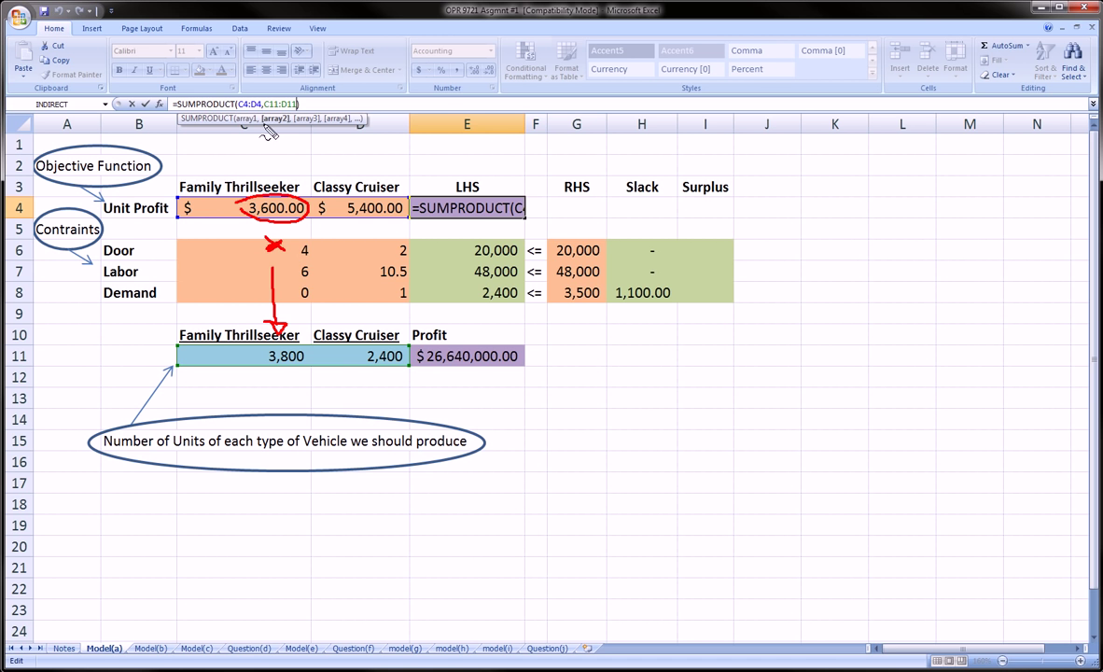
pyautogui.moveTo(265, 109)
pyautogui.mouseDown()
pyautogui.moveTo(296, 106)
pyautogui.moveTo(241, 99)
pyautogui.moveTo(265, 108)
pyautogui.moveTo(250, 109)
pyautogui.mouseUp()
pyautogui.moveTo(317, 191)
pyautogui.mouseDown()
pyautogui.moveTo(368, 184)
pyautogui.moveTo(360, 232)
pyautogui.moveTo(322, 218)
pyautogui.moveTo(382, 254)
pyautogui.moveTo(359, 254)
pyautogui.moveTo(373, 280)
pyautogui.moveTo(364, 321)
pyautogui.moveTo(373, 329)
pyautogui.moveTo(383, 320)
pyautogui.mouseUp()
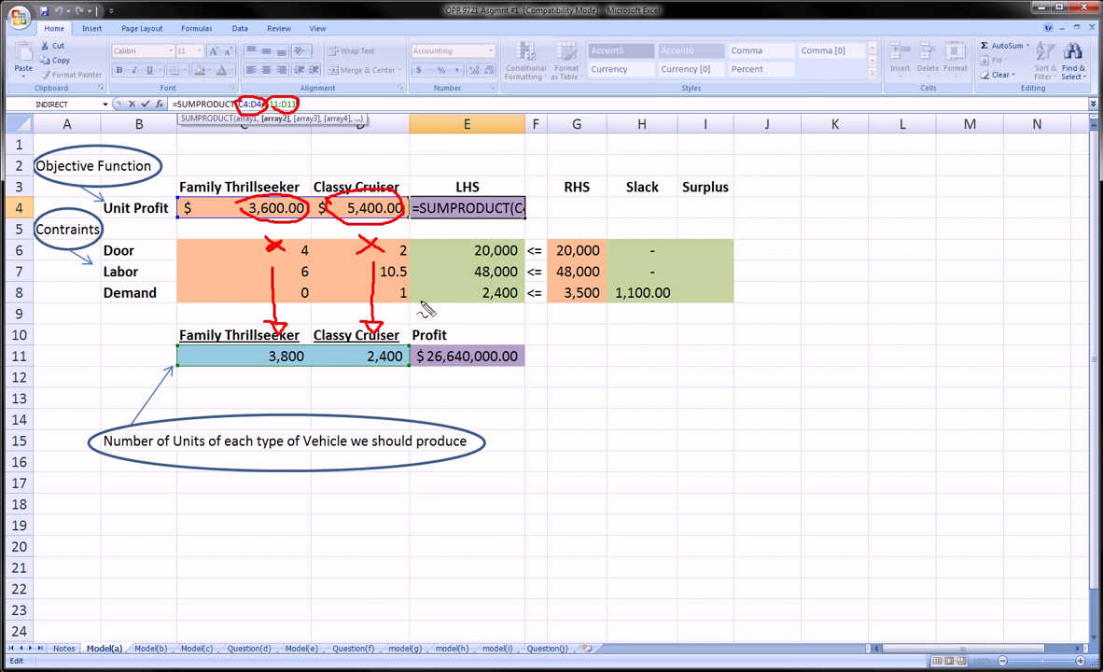
pyautogui.press('Escape')
pyautogui.press('Return')
# Examine the E4 profit formula together with the Family Thrillseeker quantity in C11 and the Classy Cruiser unit profit in D4
pyautogui.click(432, 209)
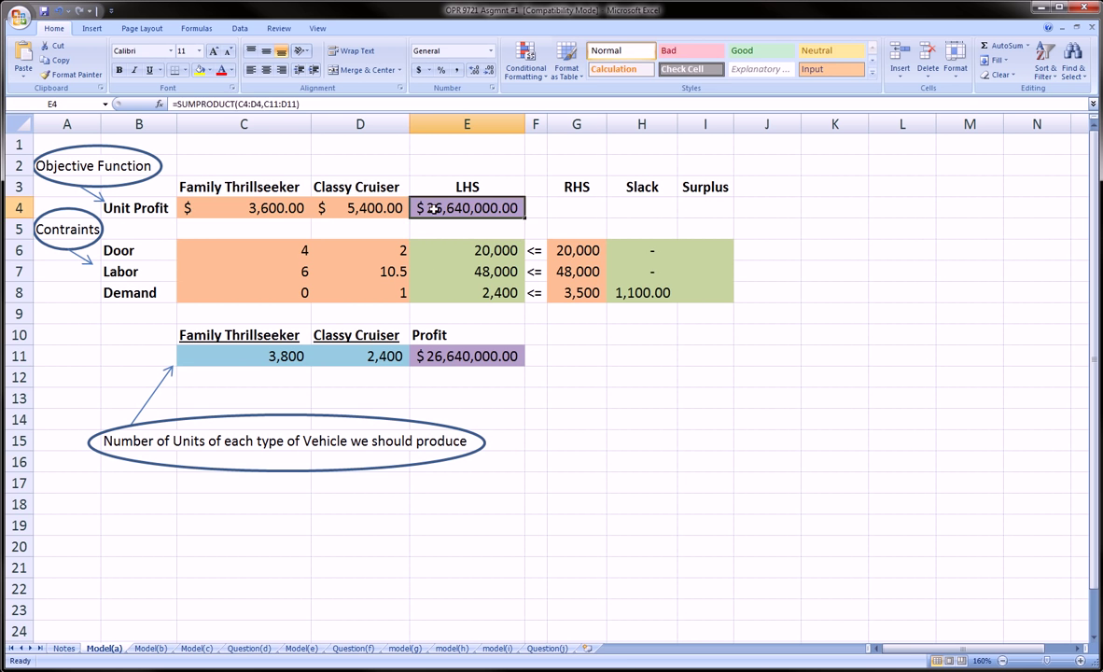
pyautogui.moveTo(280, 355); pyautogui.dragTo(280, 335)
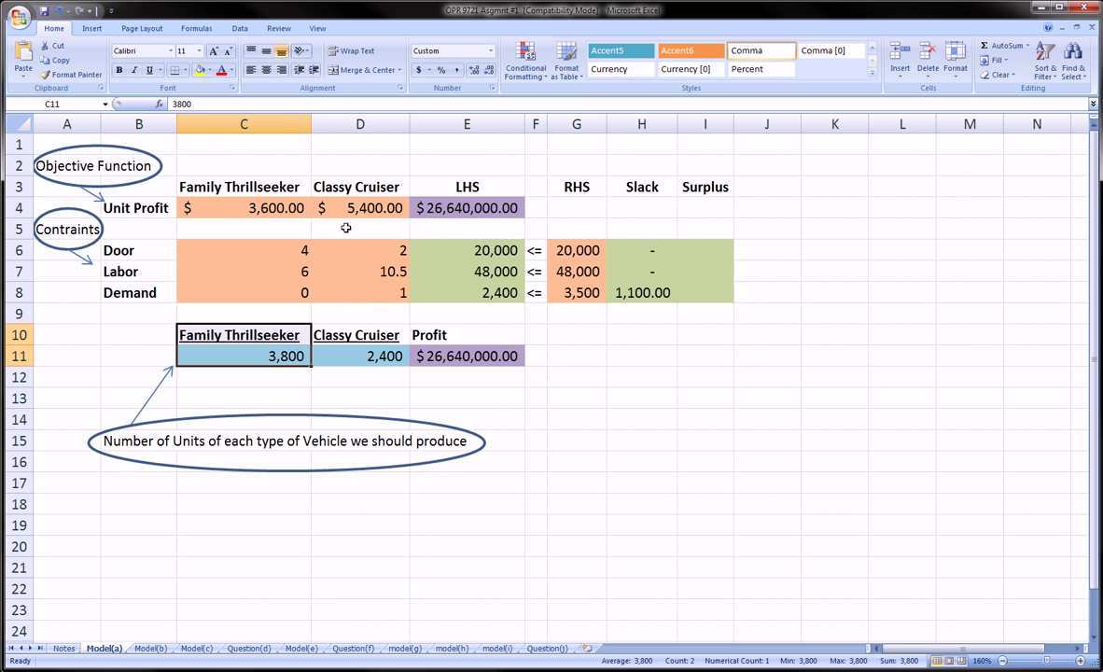
pyautogui.click(322, 209)
pyautogui.click(374, 371)
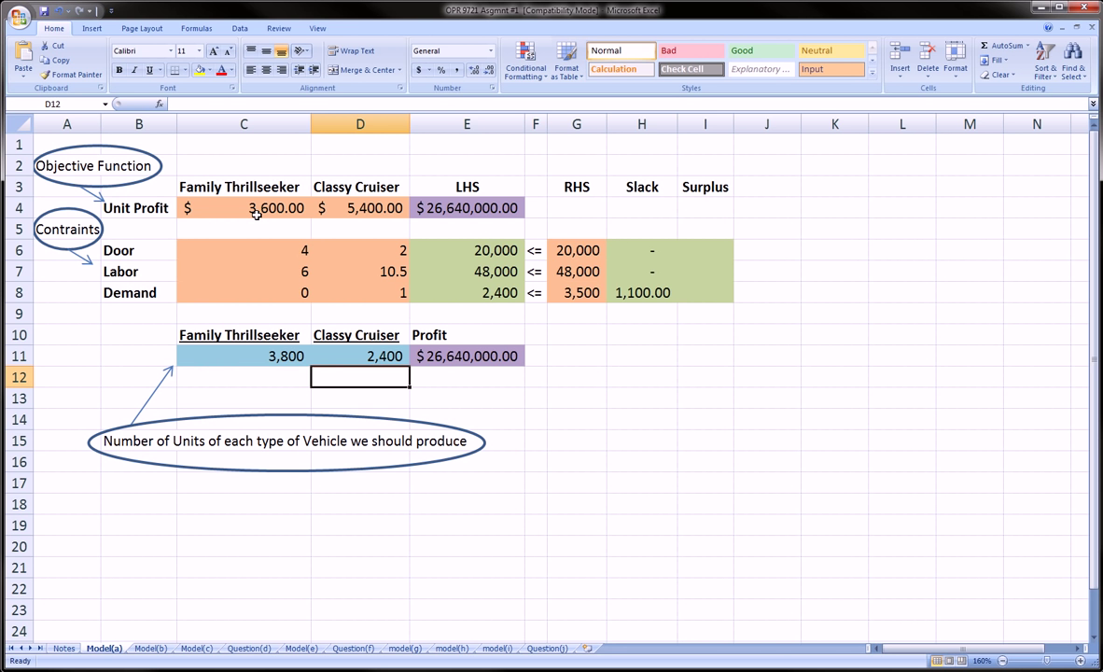
# Open the Door LHS formula in E6, circle the Door coefficients and production quantities in red ink, clear the marks, and close the formula
pyautogui.click(453, 246)
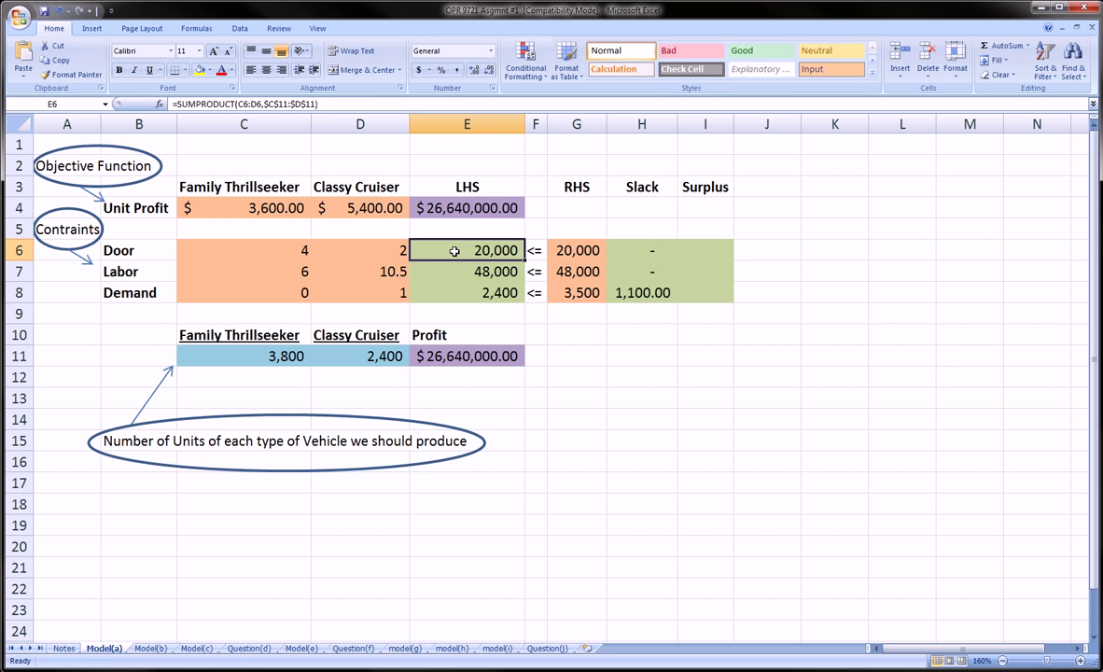
pyautogui.click(248, 103)
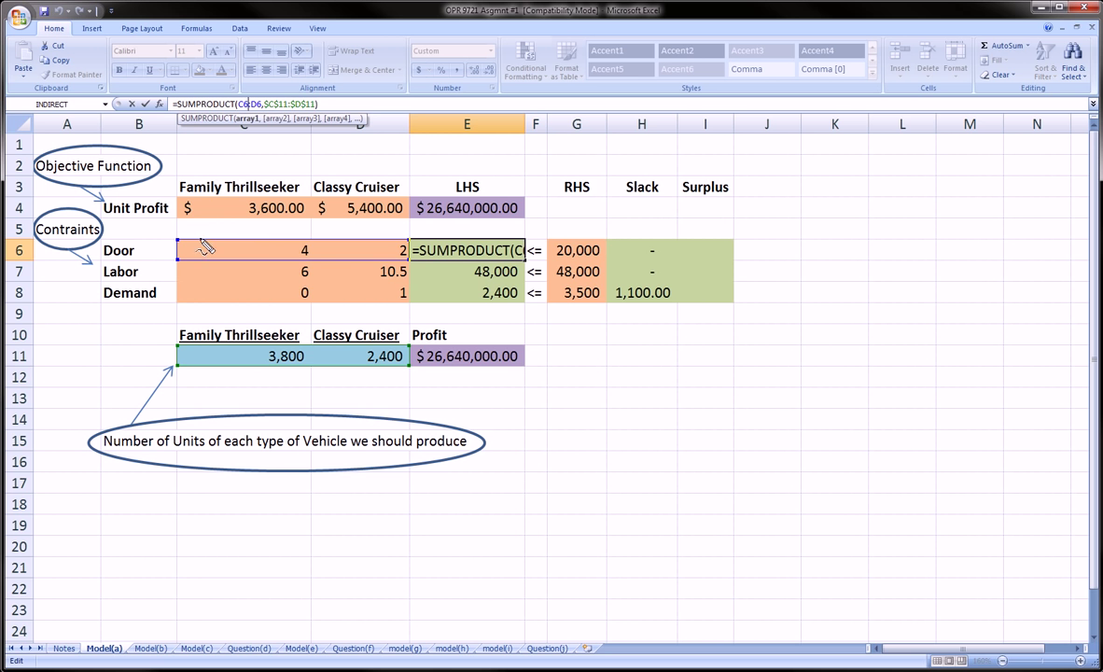
pyautogui.moveTo(179, 235)
pyautogui.mouseDown()
pyautogui.moveTo(388, 233)
pyautogui.moveTo(369, 273)
pyautogui.moveTo(241, 263)
pyautogui.moveTo(182, 233)
pyautogui.mouseUp()
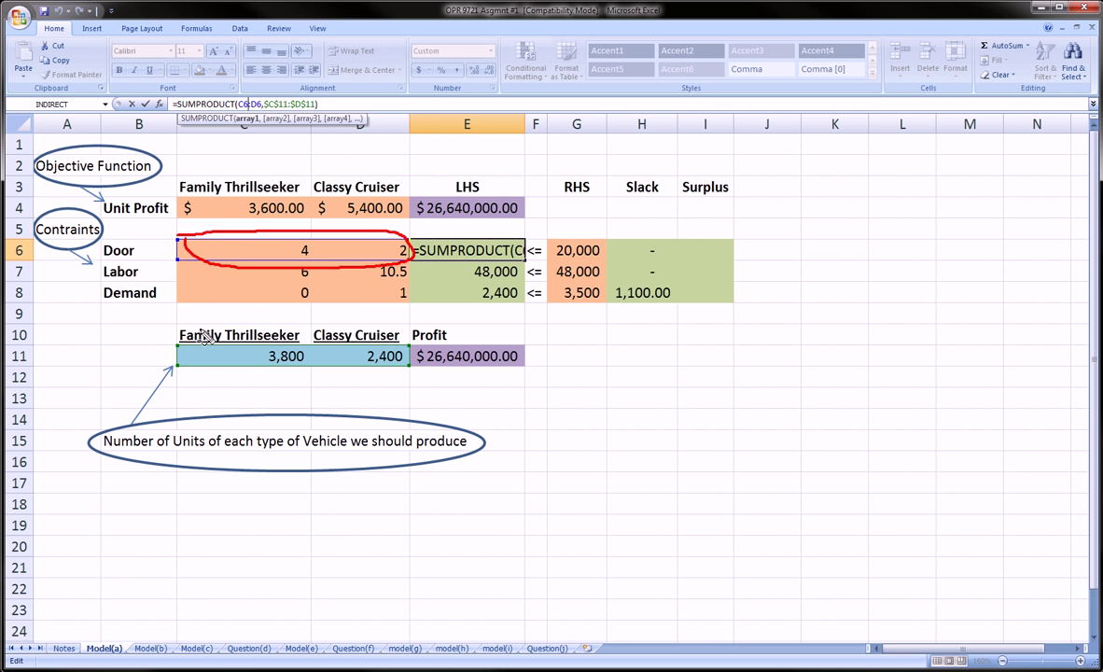
pyautogui.moveTo(170, 335)
pyautogui.mouseDown()
pyautogui.moveTo(396, 341)
pyautogui.moveTo(294, 369)
pyautogui.moveTo(191, 363)
pyautogui.moveTo(180, 345)
pyautogui.mouseUp()
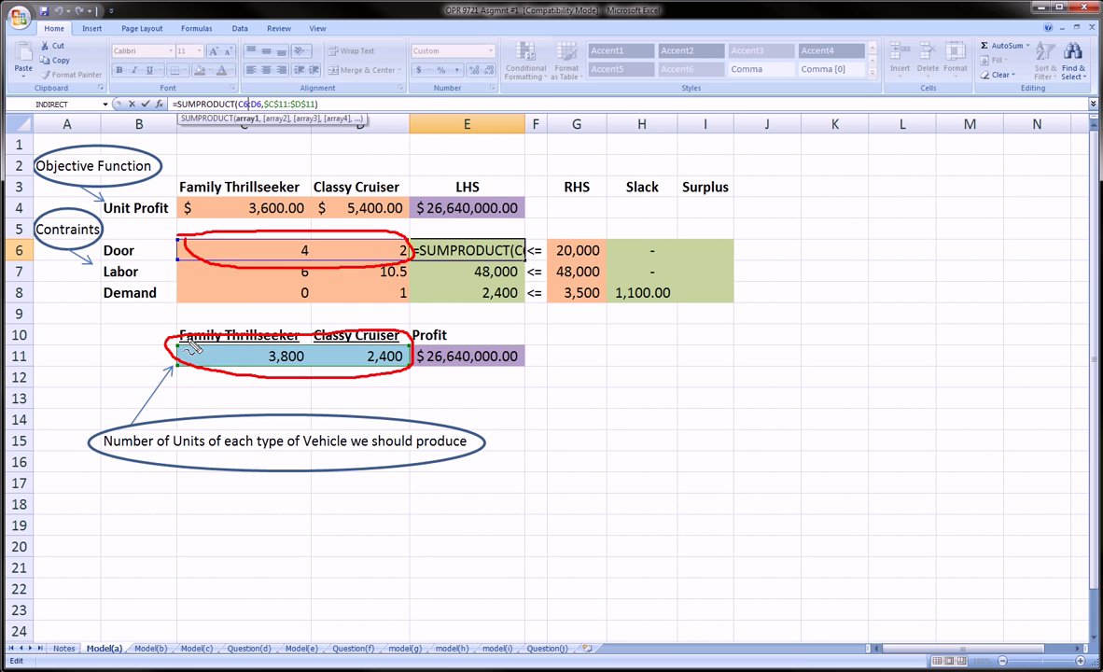
pyautogui.press('Escape')
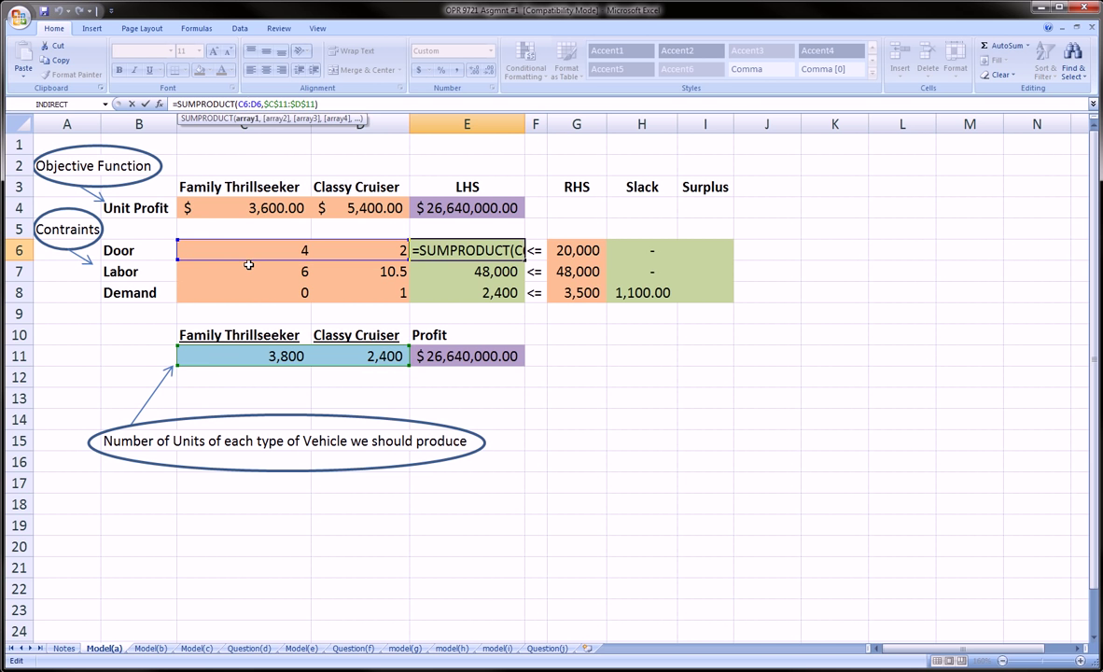
pyautogui.press('Return')
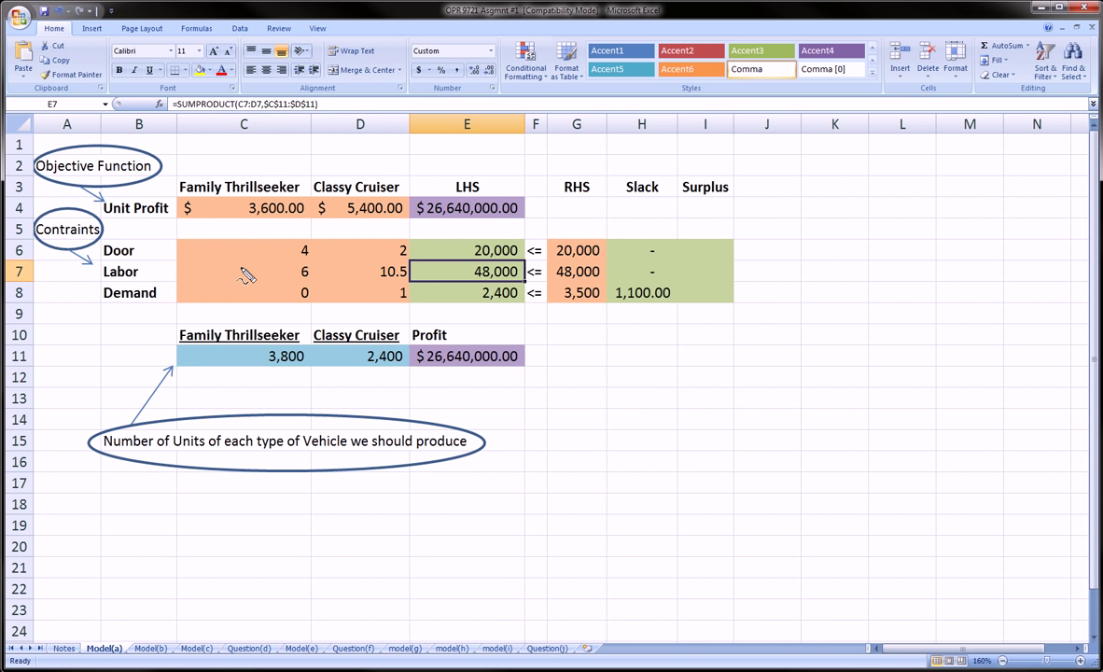
# Circle the Labor coefficients and production quantities in red ink, clear them, repeat this for the Demand row, and clear those marks
pyautogui.moveTo(241, 266)
pyautogui.mouseDown()
pyautogui.moveTo(377, 258)
pyautogui.moveTo(352, 282)
pyautogui.moveTo(235, 259)
pyautogui.mouseUp()
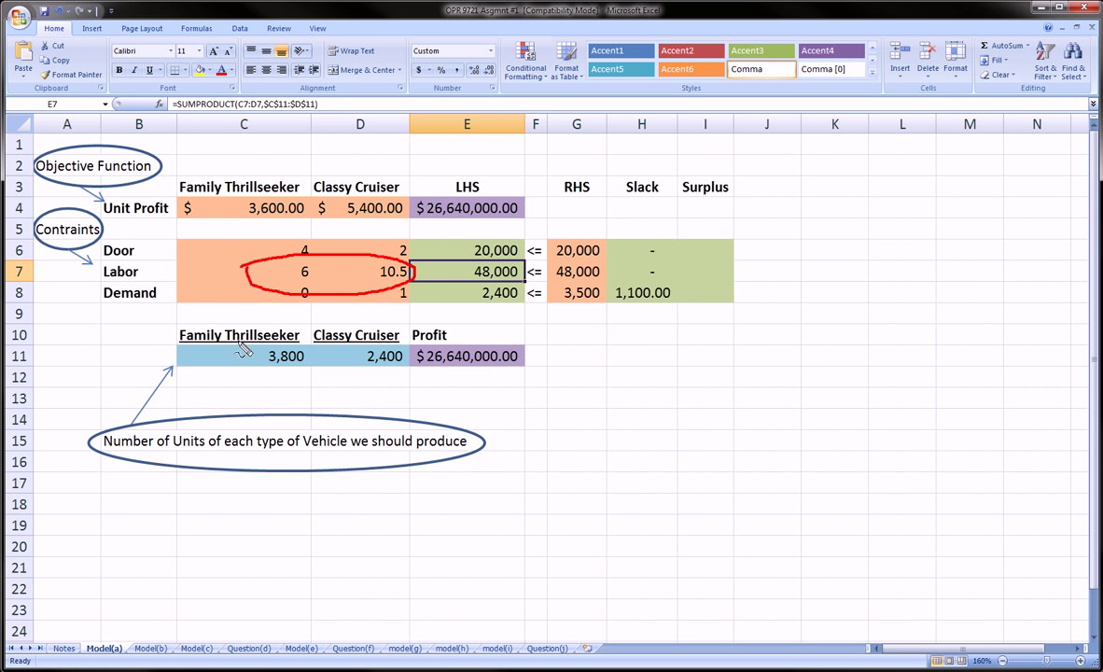
pyautogui.moveTo(218, 338)
pyautogui.mouseDown()
pyautogui.moveTo(391, 342)
pyautogui.moveTo(347, 360)
pyautogui.moveTo(209, 323)
pyautogui.moveTo(322, 328)
pyautogui.mouseUp()
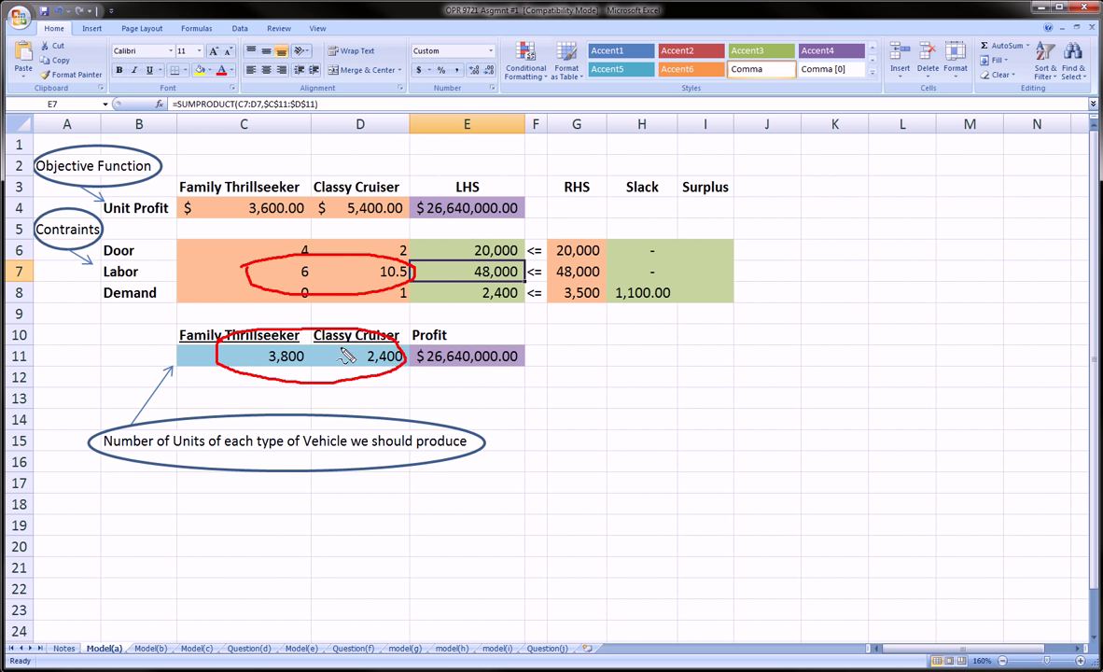
pyautogui.press('Escape')
pyautogui.moveTo(252, 280)
pyautogui.mouseDown()
pyautogui.moveTo(297, 265)
pyautogui.moveTo(399, 280)
pyautogui.moveTo(249, 294)
pyautogui.moveTo(252, 278)
pyautogui.mouseUp()
pyautogui.moveTo(229, 318)
pyautogui.mouseDown()
pyautogui.moveTo(297, 310)
pyautogui.moveTo(373, 359)
pyautogui.moveTo(233, 316)
pyautogui.moveTo(270, 327)
pyautogui.mouseUp()
pyautogui.press('Escape')
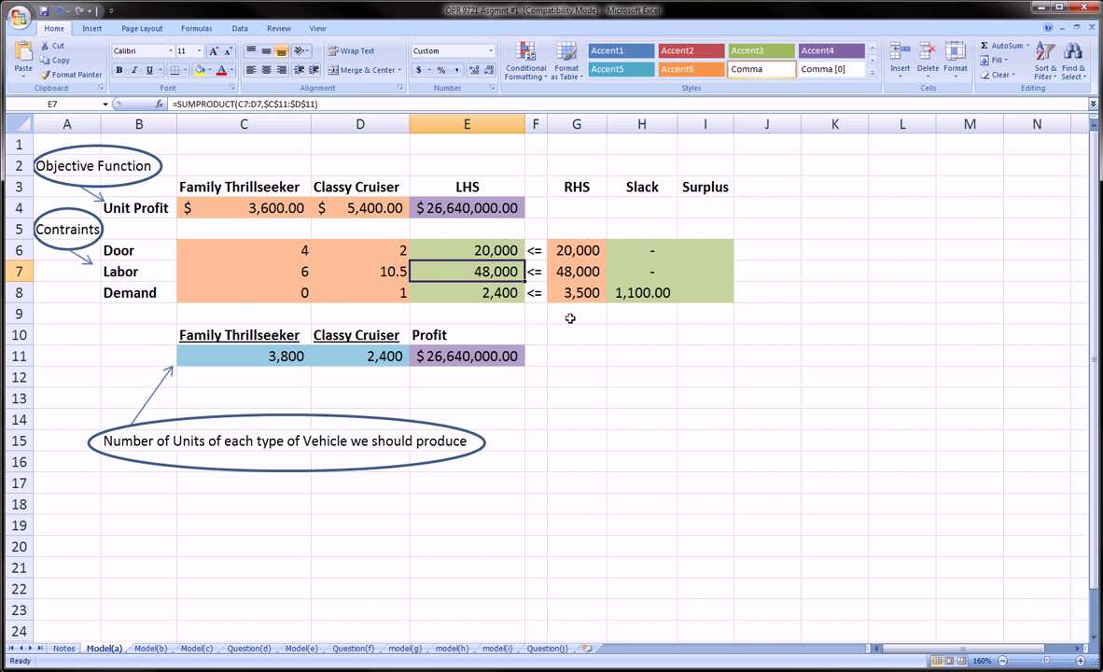
# Clear both vehicles' production quantities in C11:D11 and set each to 0
pyautogui.click(581, 373)
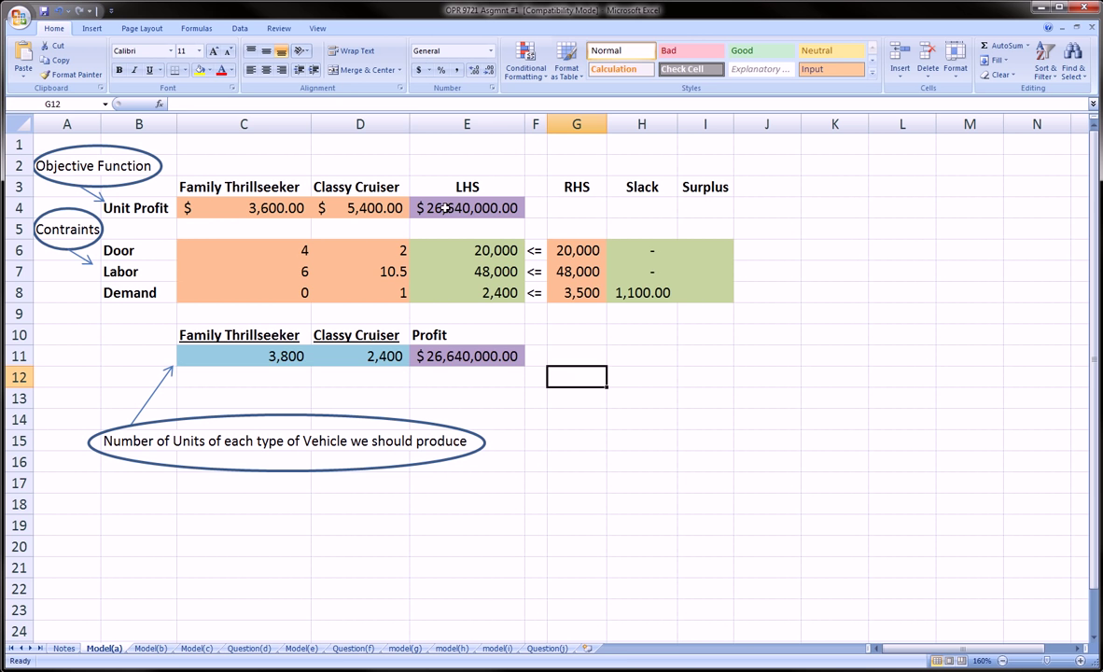
pyautogui.moveTo(264, 356); pyautogui.dragTo(339, 349)
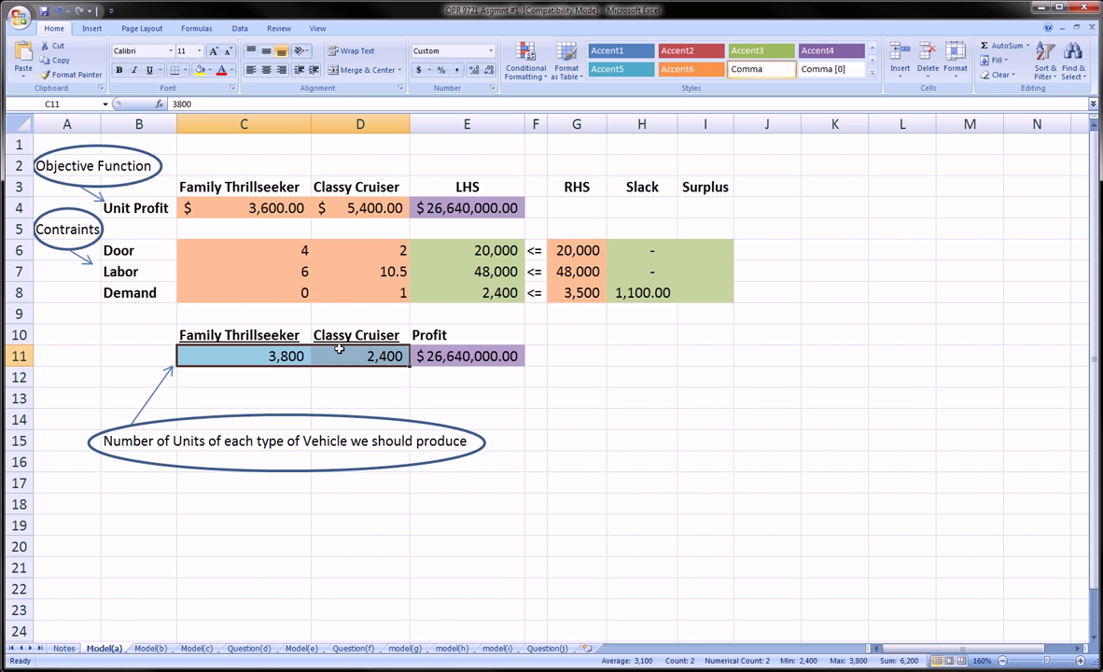
pyautogui.press('Delete')
pyautogui.press('Left')
pyautogui.press('Right')
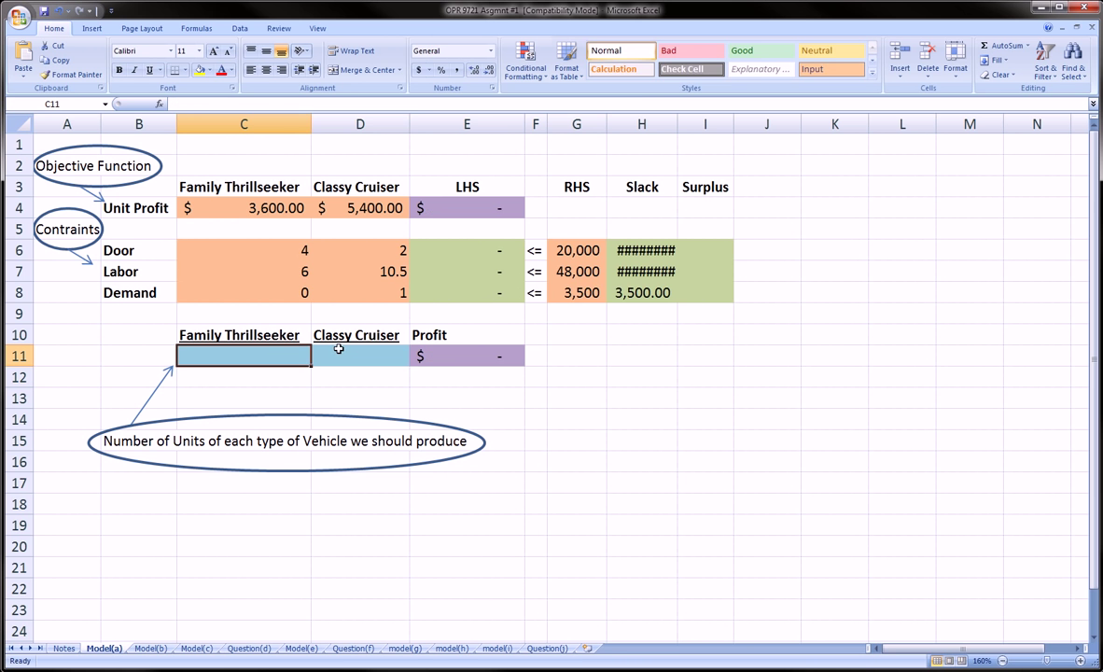
pyautogui.write('0')
pyautogui.press('Tab')
pyautogui.write('0')
pyautogui.press('Tab')
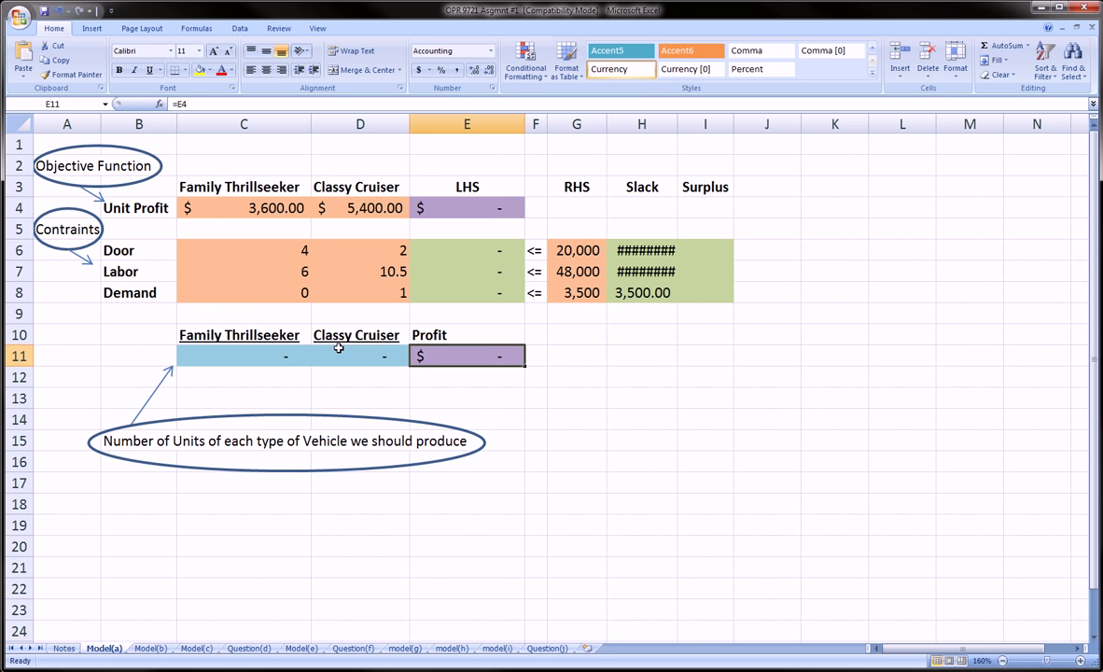
# Check the constraint LHS cells and the profit formula with the zero quantities, and autofit the Slack column's width to its contents
pyautogui.click(561, 338)
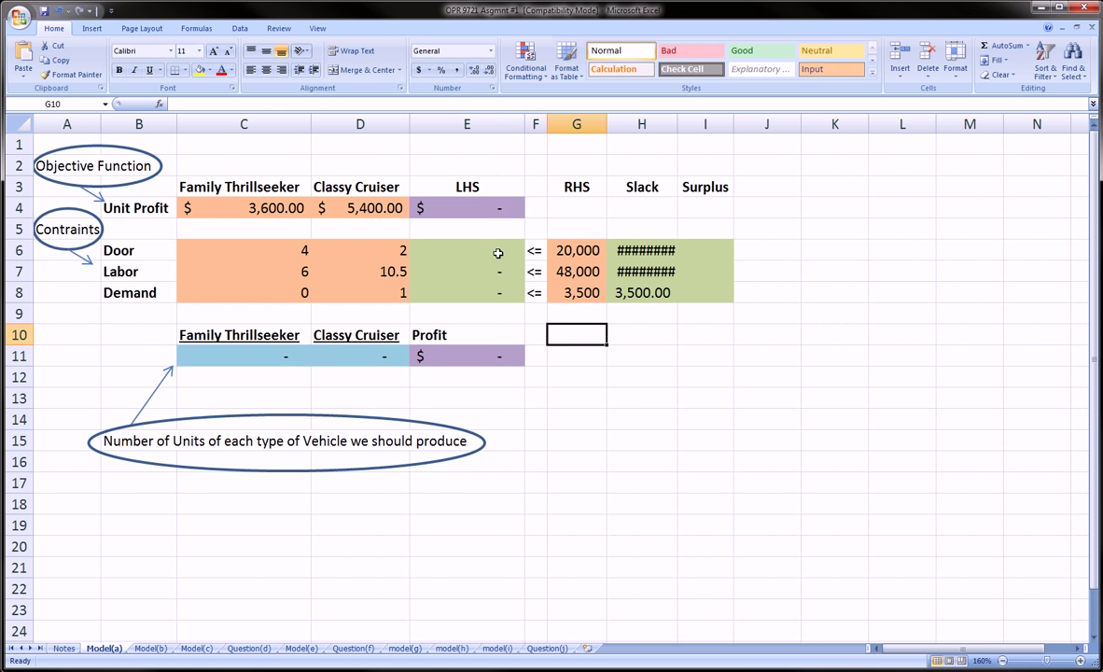
pyautogui.moveTo(435, 249); pyautogui.dragTo(499, 291)
pyautogui.click(360, 352)
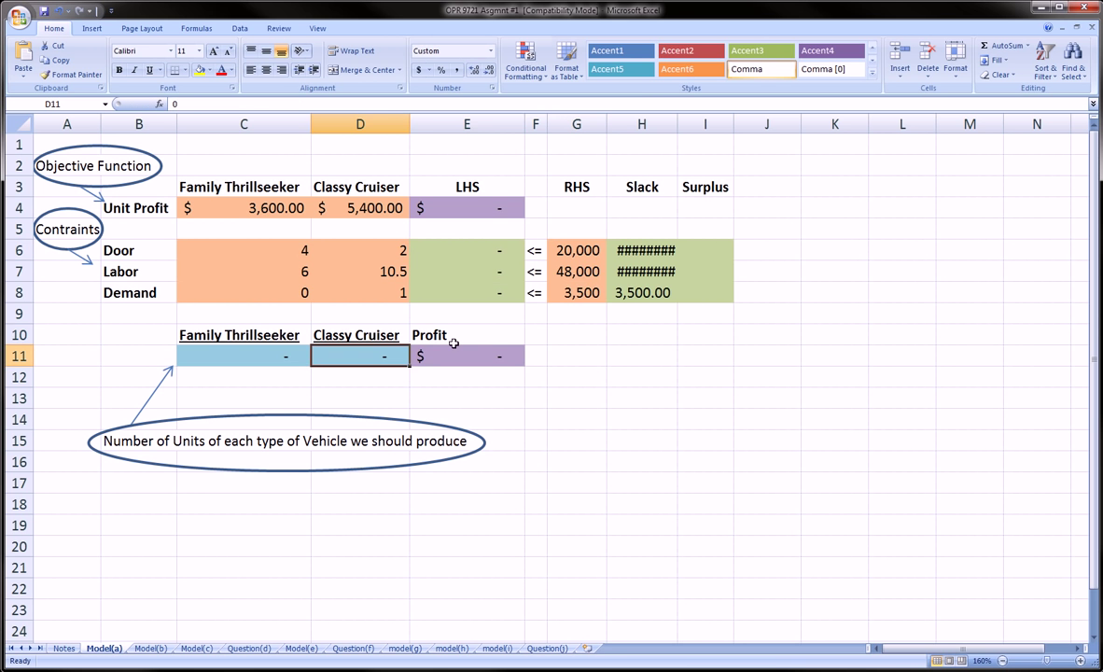
pyautogui.click(453, 344)
pyautogui.click(435, 201)
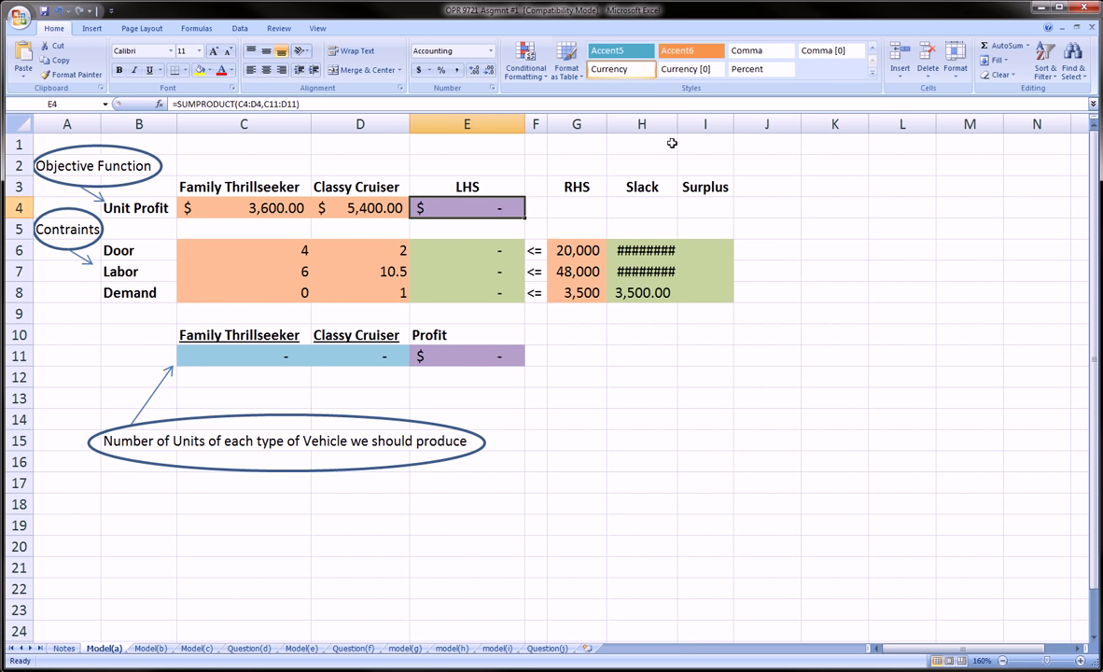
pyautogui.doubleClick(680, 124)
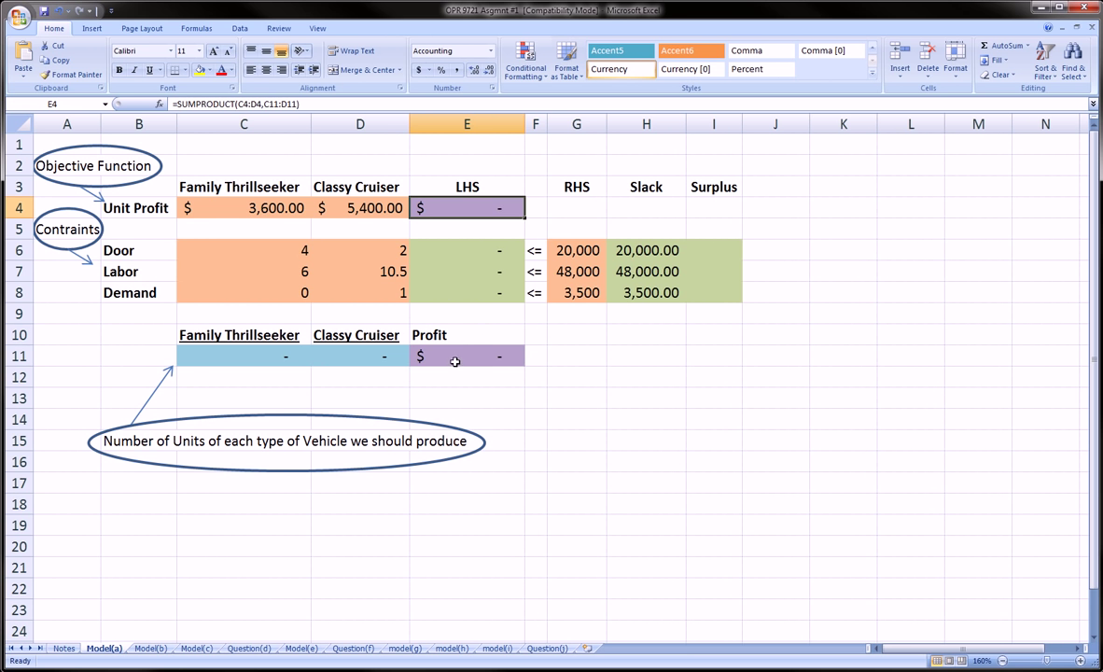
# Review the Door, Labor and Demand constraint labels in B6:B8
pyautogui.click(114, 246)
pyautogui.click(138, 265)
pyautogui.press('Down')
pyautogui.click(137, 245)
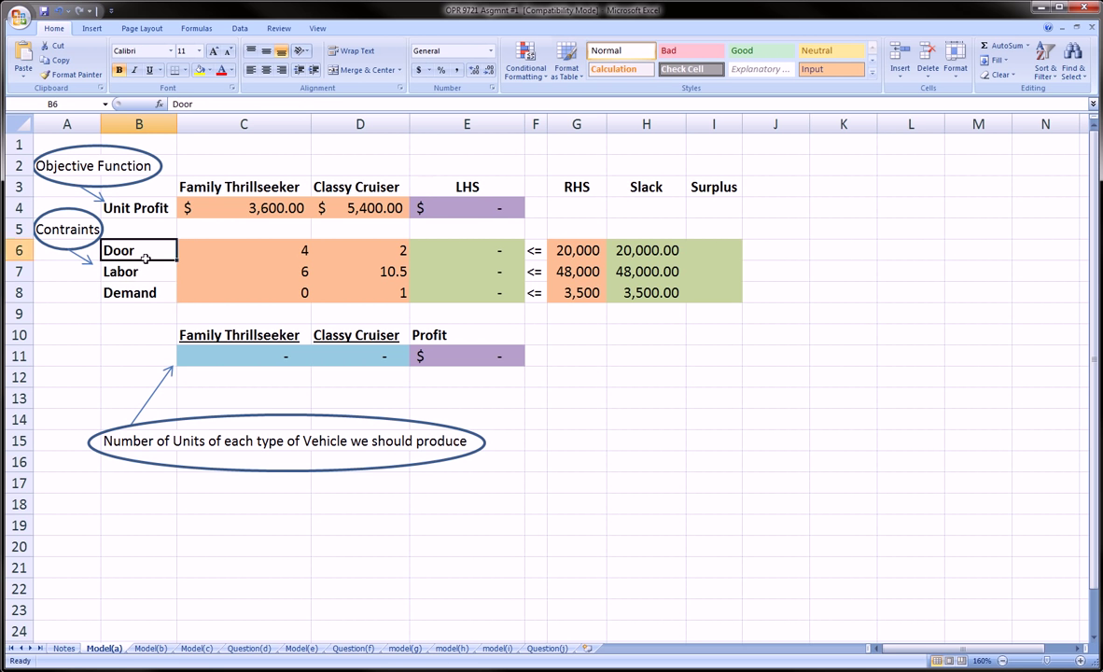
pyautogui.click(136, 286)
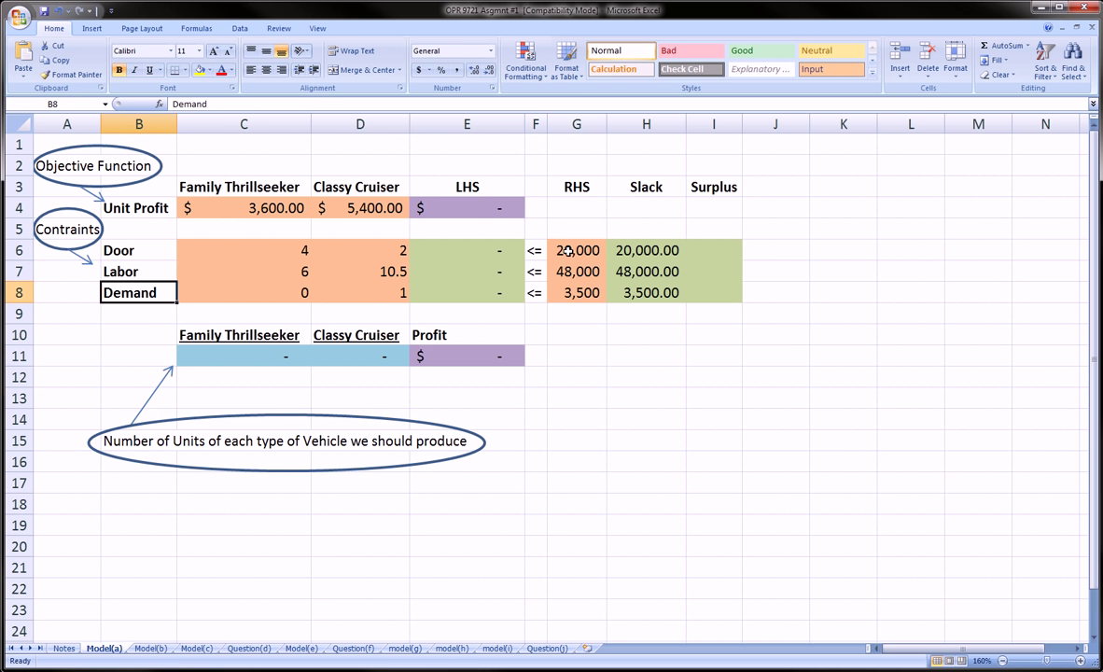
# Select the RHS limits in G6:G8, circle them and the unit profits in C4:D4 in red ink, and clear the marks
pyautogui.moveTo(566, 247); pyautogui.dragTo(573, 287)
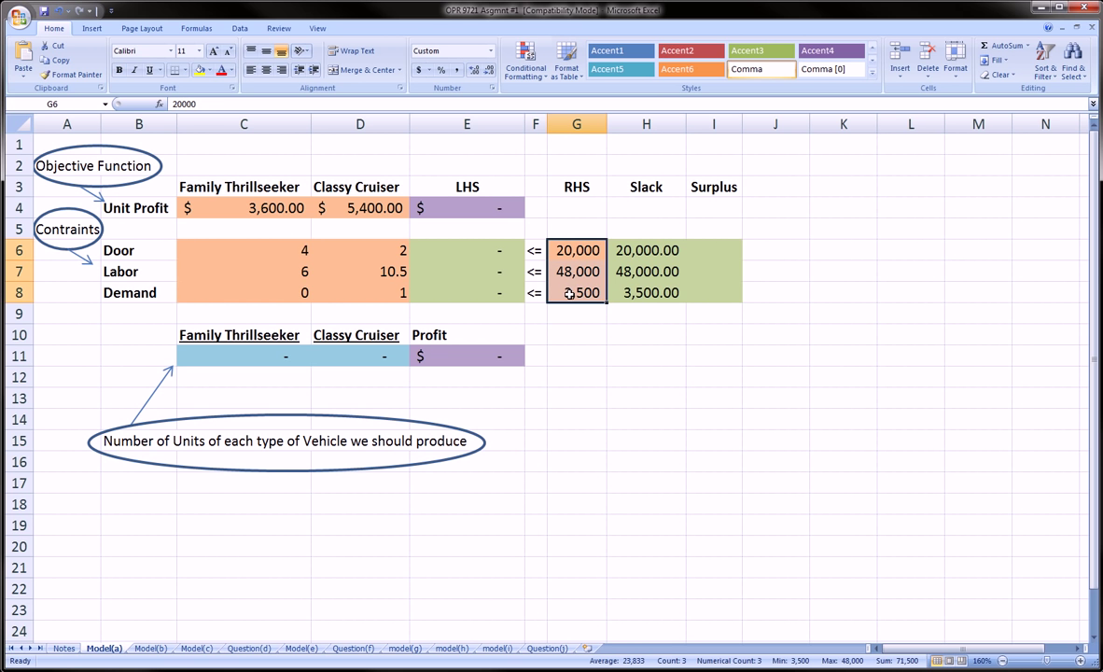
pyautogui.moveTo(539, 227)
pyautogui.mouseDown()
pyautogui.moveTo(602, 245)
pyautogui.moveTo(560, 308)
pyautogui.moveTo(562, 228)
pyautogui.mouseUp()
pyautogui.press('e')
pyautogui.moveTo(224, 194)
pyautogui.mouseDown()
pyautogui.moveTo(367, 191)
pyautogui.moveTo(412, 208)
pyautogui.moveTo(310, 226)
pyautogui.moveTo(213, 217)
pyautogui.moveTo(224, 192)
pyautogui.mouseUp()
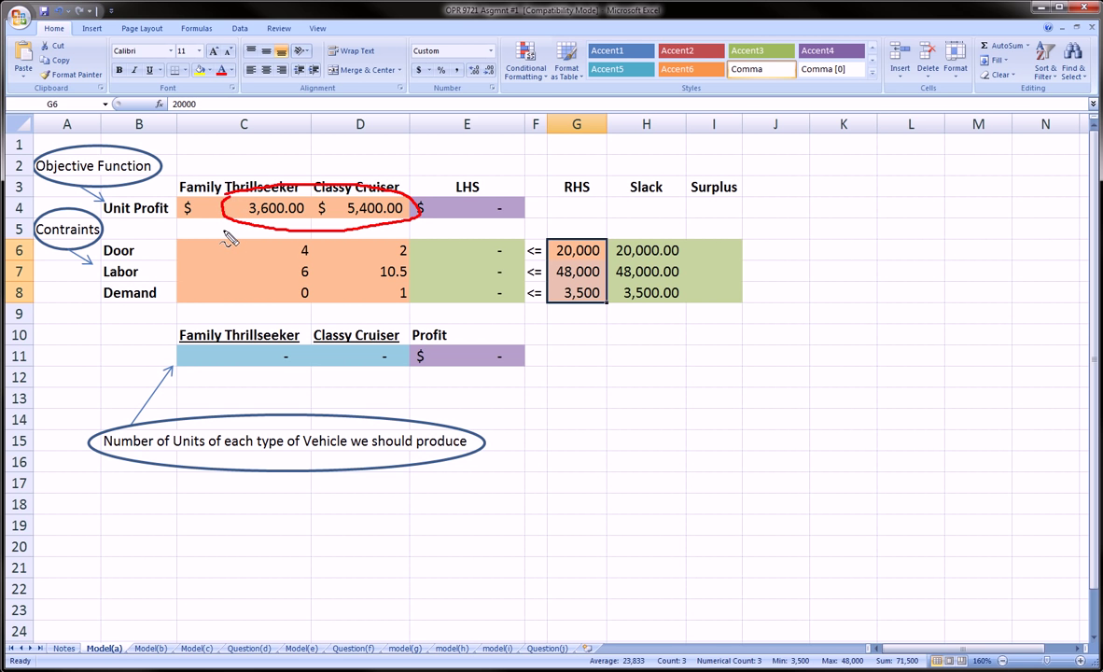
pyautogui.press('Escape')
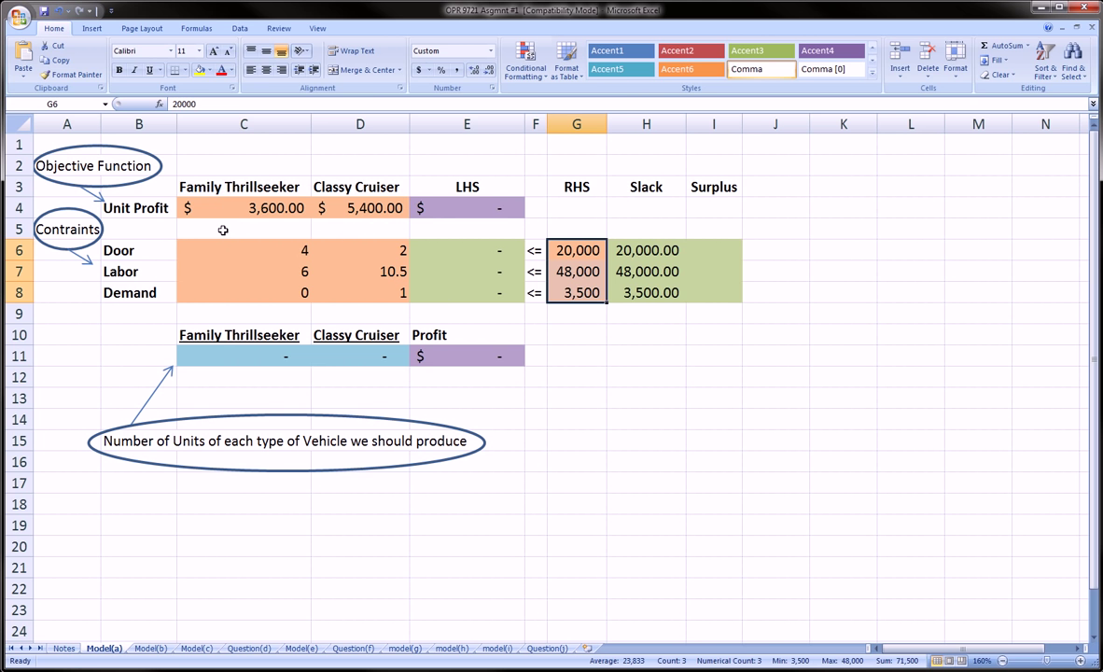
# Display the data tools, mark the route from Data to Solver with red circles and an arrow, and clear the marks
pyautogui.click(238, 28)
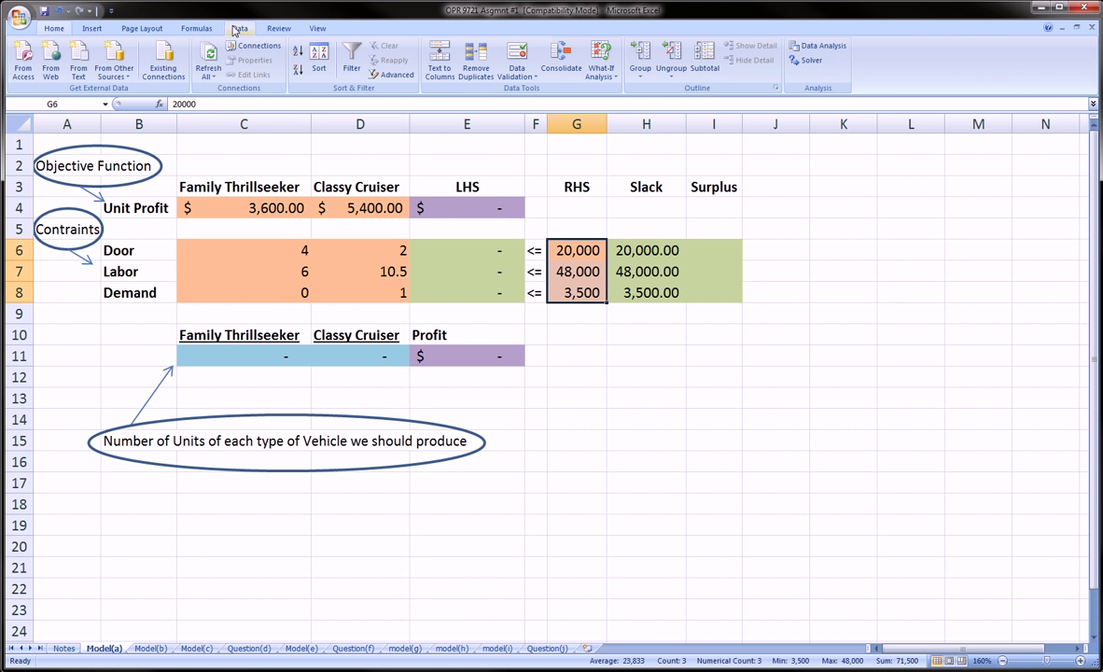
pyautogui.moveTo(235, 31)
pyautogui.mouseDown()
pyautogui.moveTo(226, 14)
pyautogui.moveTo(198, 38)
pyautogui.moveTo(768, 58)
pyautogui.mouseUp()
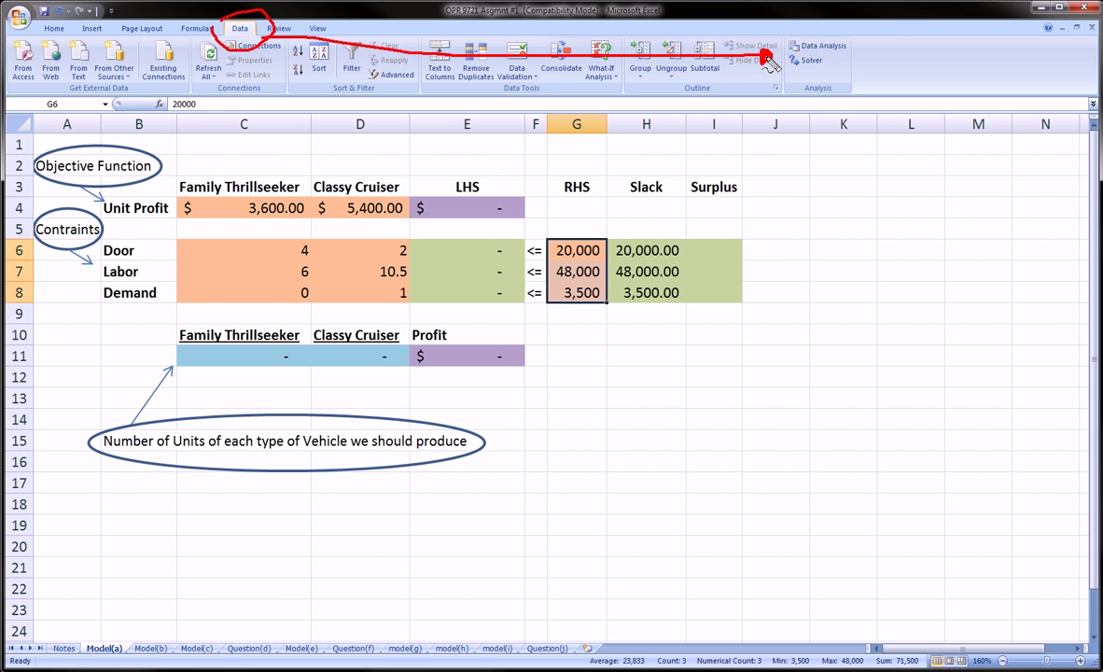
pyautogui.moveTo(775, 56)
pyautogui.mouseDown()
pyautogui.moveTo(844, 67)
pyautogui.moveTo(782, 67)
pyautogui.mouseUp()
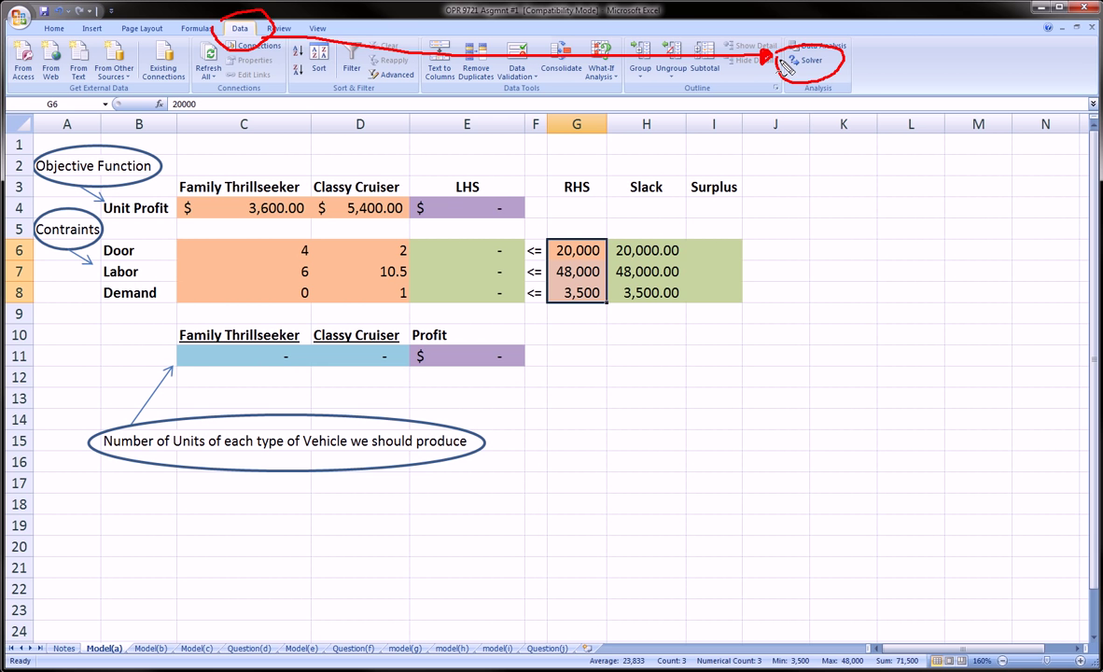
pyautogui.press('Escape')
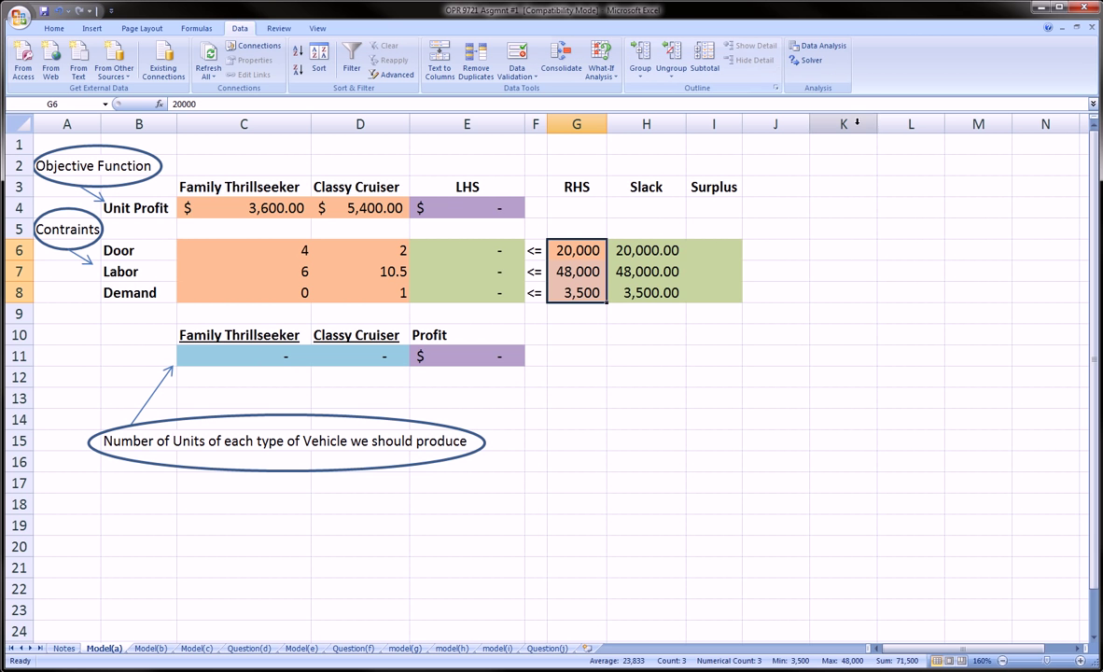
# Open the Solver parameters and place the dialog below the constraint table so the whole model stays uncovered
pyautogui.click(812, 64)
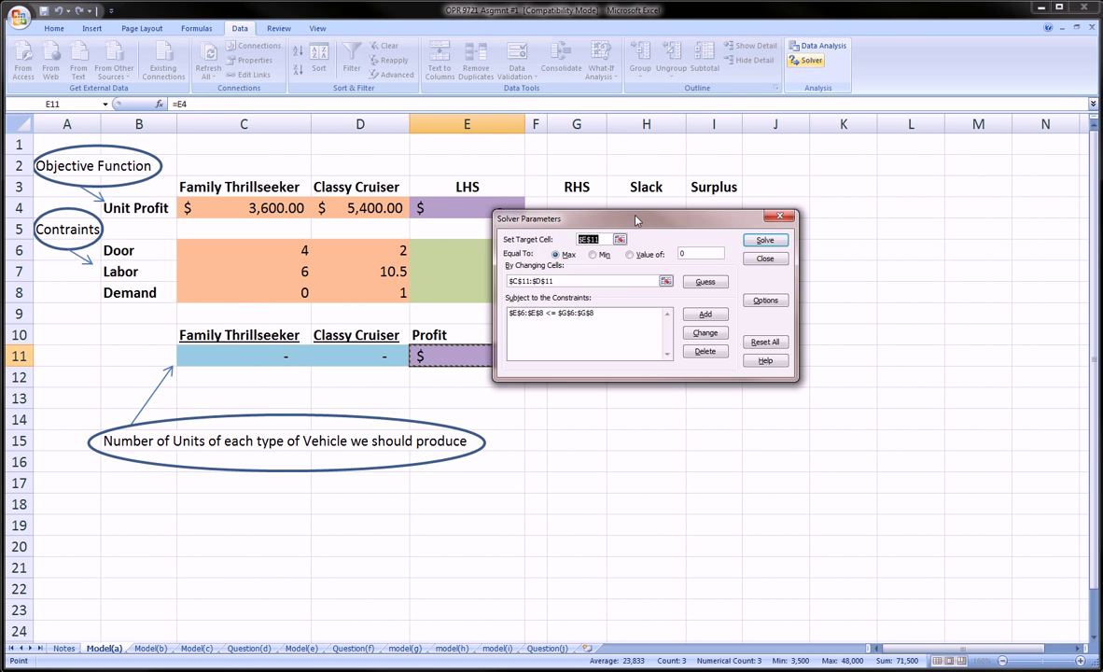
pyautogui.moveTo(629, 222); pyautogui.dragTo(417, 227)
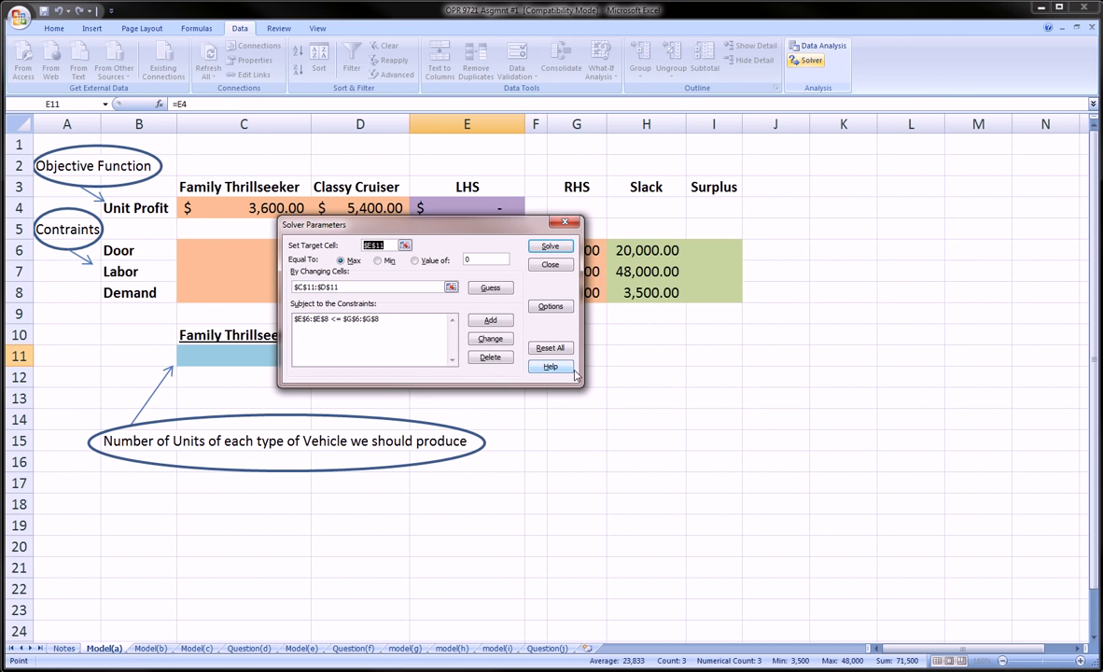
pyautogui.moveTo(505, 230)
pyautogui.mouseDown()
pyautogui.moveTo(704, 327)
pyautogui.moveTo(714, 381)
pyautogui.moveTo(768, 348)
pyautogui.mouseUp()
# Circle Solver's target cell $E$11 in red ink, clear it, mark the Max objective setting, and clear those marks
pyautogui.moveTo(543, 350)
pyautogui.mouseDown()
pyautogui.moveTo(653, 322)
pyautogui.moveTo(618, 383)
pyautogui.mouseUp()
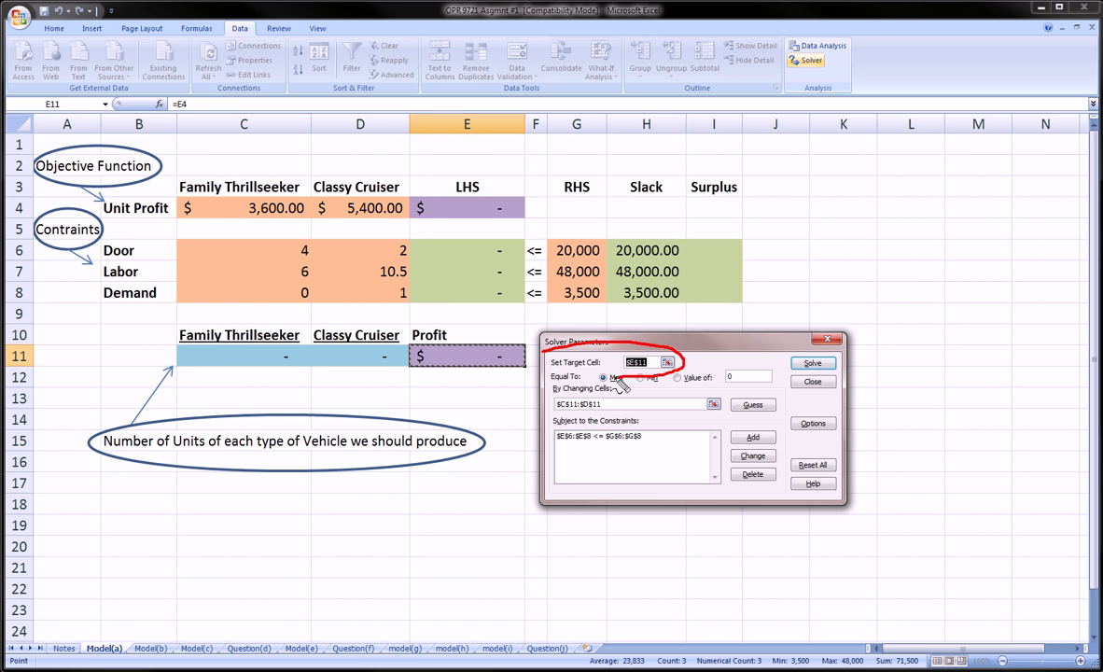
pyautogui.press('Escape')
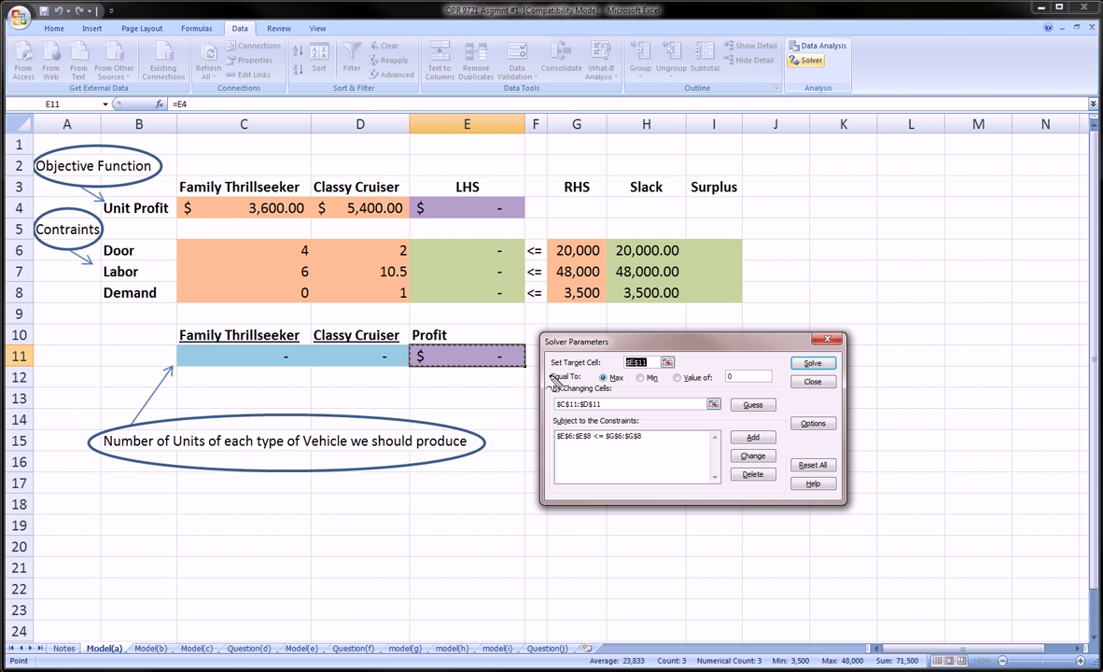
pyautogui.moveTo(551, 372)
pyautogui.mouseDown()
pyautogui.moveTo(612, 376)
pyautogui.moveTo(552, 375)
pyautogui.moveTo(560, 387)
pyautogui.moveTo(618, 397)
pyautogui.mouseUp()
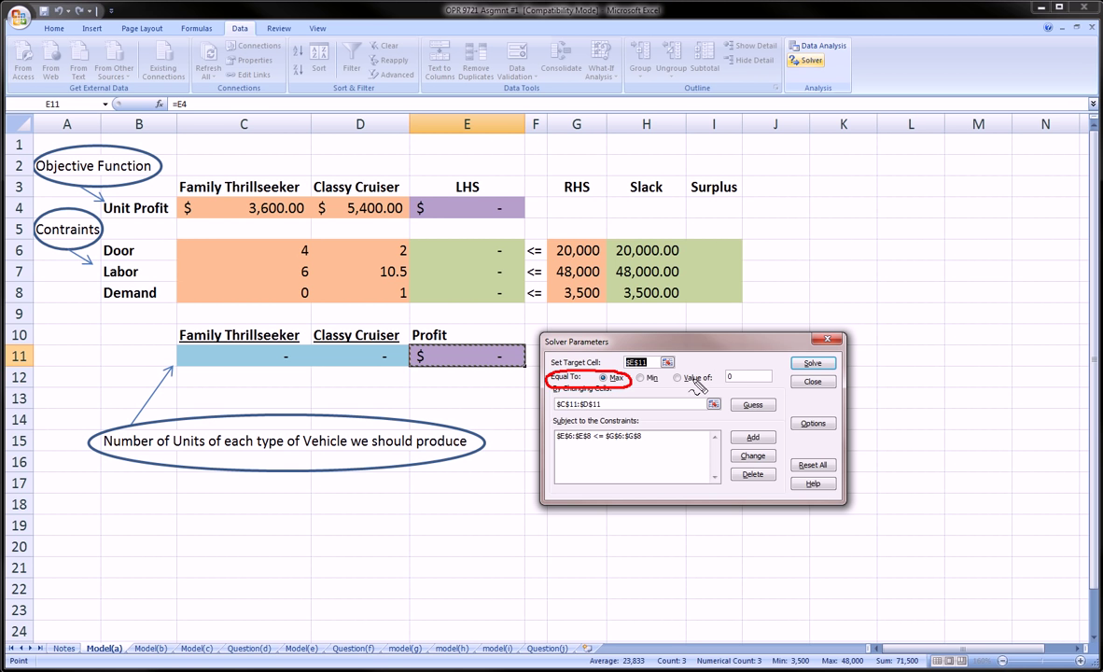
pyautogui.moveTo(716, 369); pyautogui.dragTo(758, 364)
pyautogui.press('Escape')
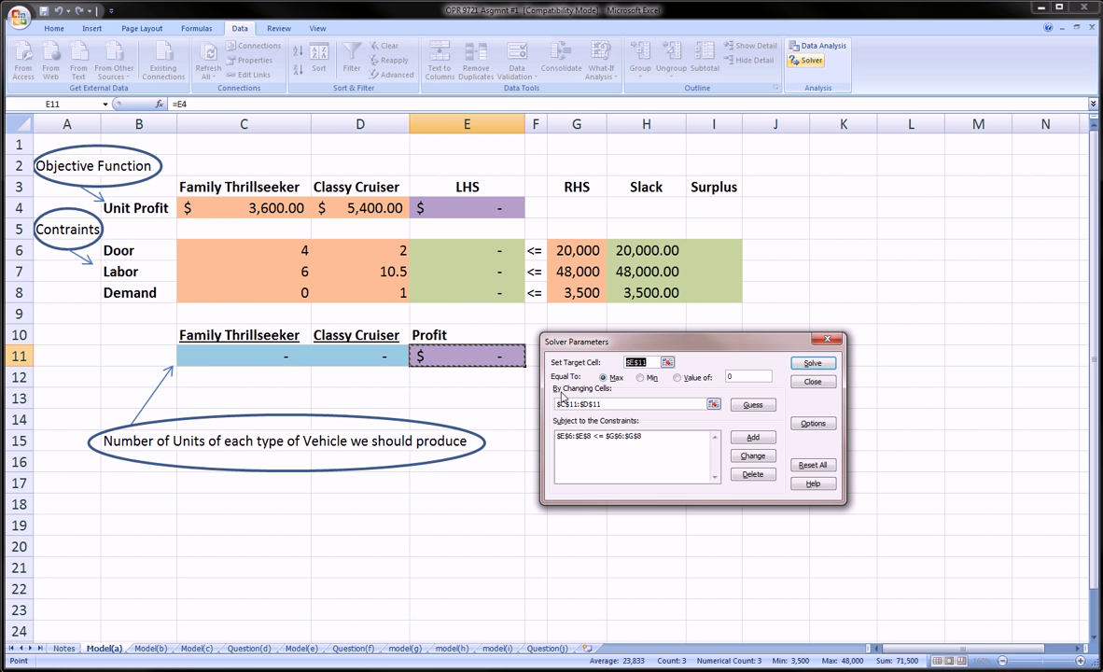
# Circle Solver's changing cells, sheet cells C11:D11 and the RHS limits, clear them, mark Solver's constraints area, and clear that mark
pyautogui.moveTo(560, 399)
pyautogui.mouseDown()
pyautogui.moveTo(574, 412)
pyautogui.moveTo(612, 403)
pyautogui.moveTo(569, 394)
pyautogui.moveTo(564, 408)
pyautogui.mouseUp()
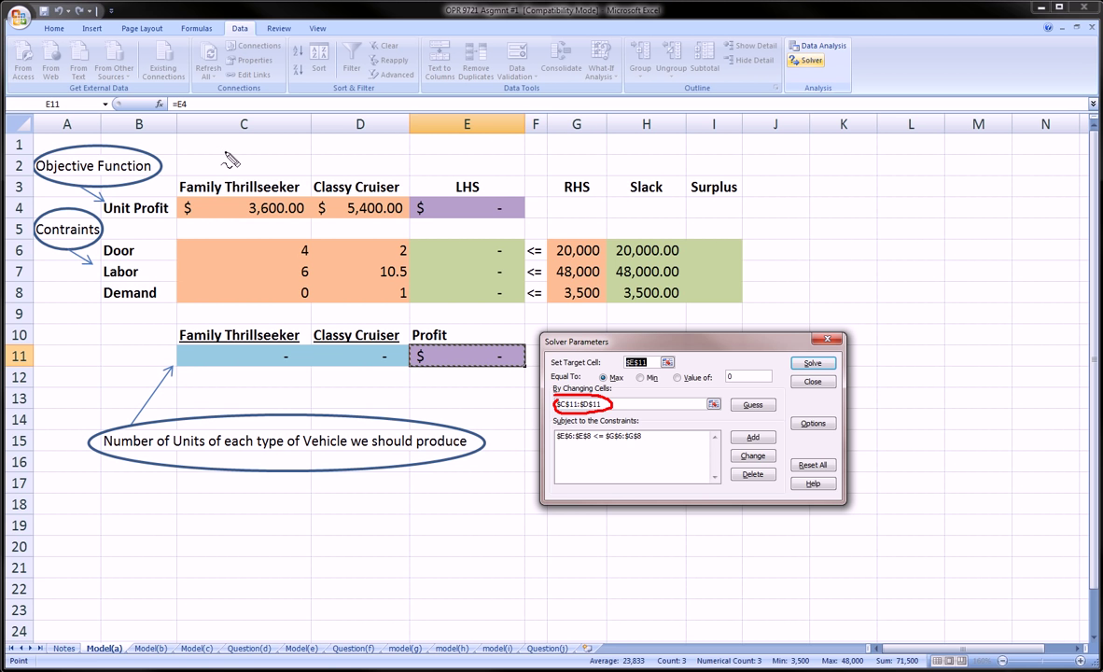
pyautogui.moveTo(175, 345)
pyautogui.mouseDown()
pyautogui.moveTo(341, 344)
pyautogui.moveTo(411, 362)
pyautogui.moveTo(210, 372)
pyautogui.moveTo(168, 354)
pyautogui.moveTo(177, 353)
pyautogui.mouseUp()
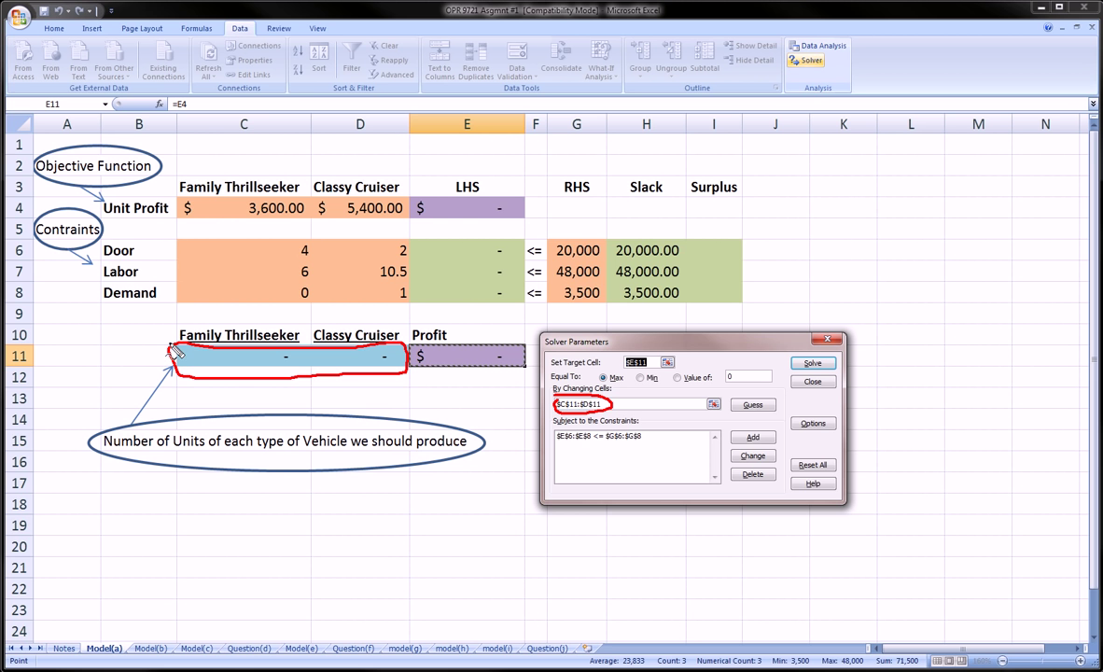
pyautogui.moveTo(557, 235)
pyautogui.mouseDown()
pyautogui.moveTo(594, 254)
pyautogui.moveTo(594, 313)
pyautogui.moveTo(557, 280)
pyautogui.moveTo(560, 235)
pyautogui.mouseUp()
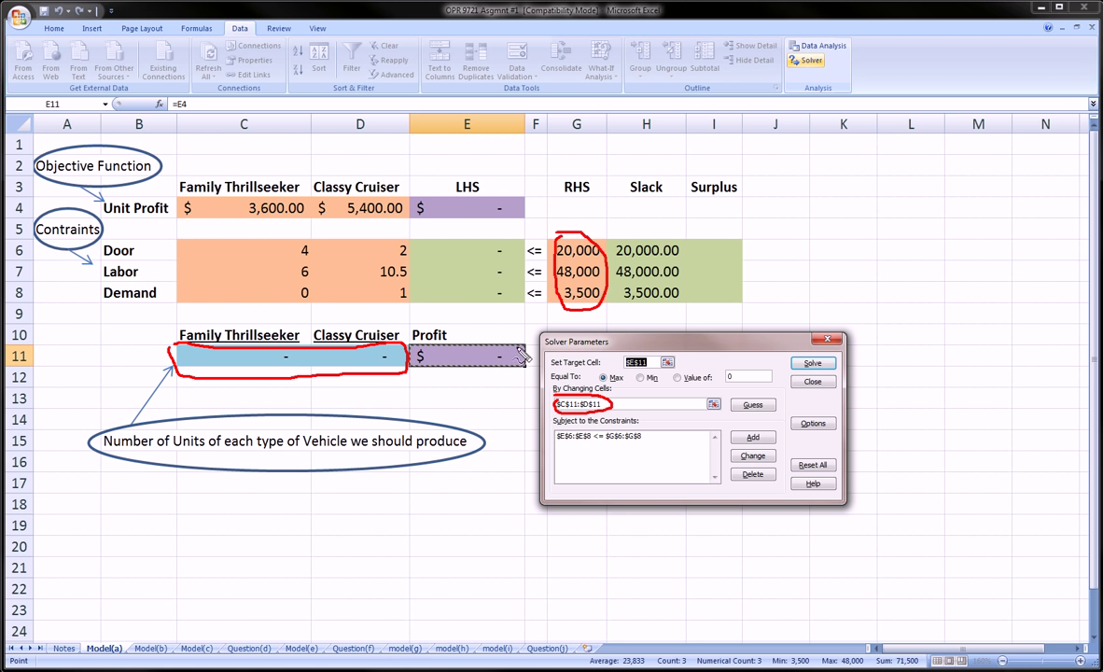
pyautogui.press('e')
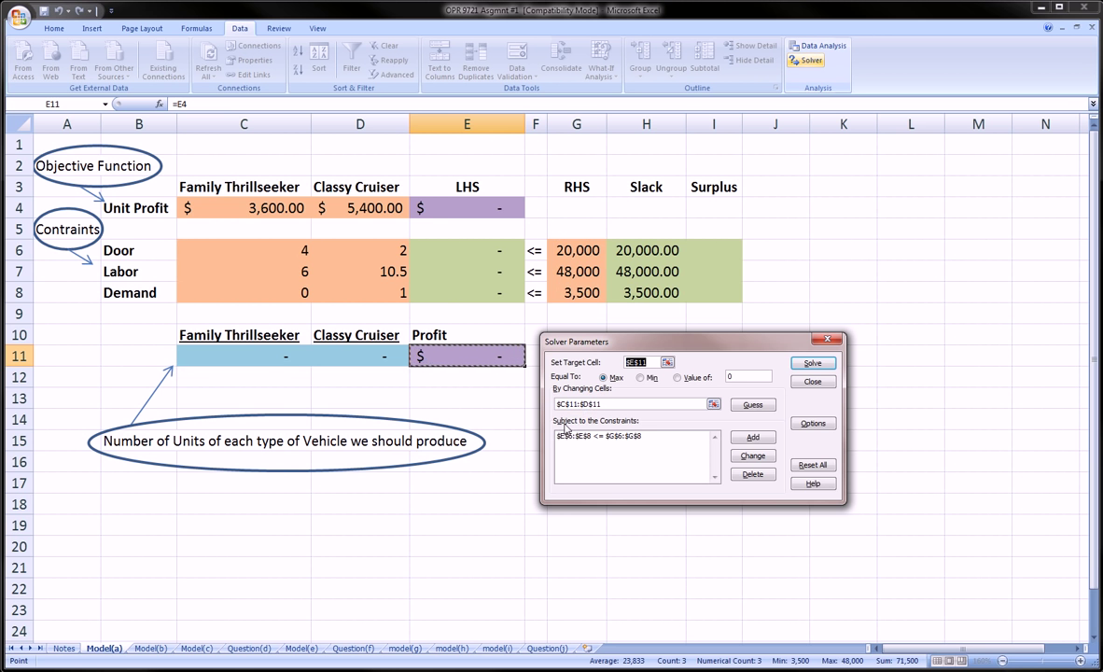
pyautogui.moveTo(548, 419)
pyautogui.mouseDown()
pyautogui.moveTo(613, 409)
pyautogui.moveTo(541, 397)
pyautogui.moveTo(509, 410)
pyautogui.moveTo(564, 411)
pyautogui.mouseUp()
pyautogui.press('e')
# Open a blank Solver constraint, circle LHS cells E6:E8 and RHS cells G6:G8 in turn, clear the marks, and cancel the constraint
pyautogui.click(754, 437)
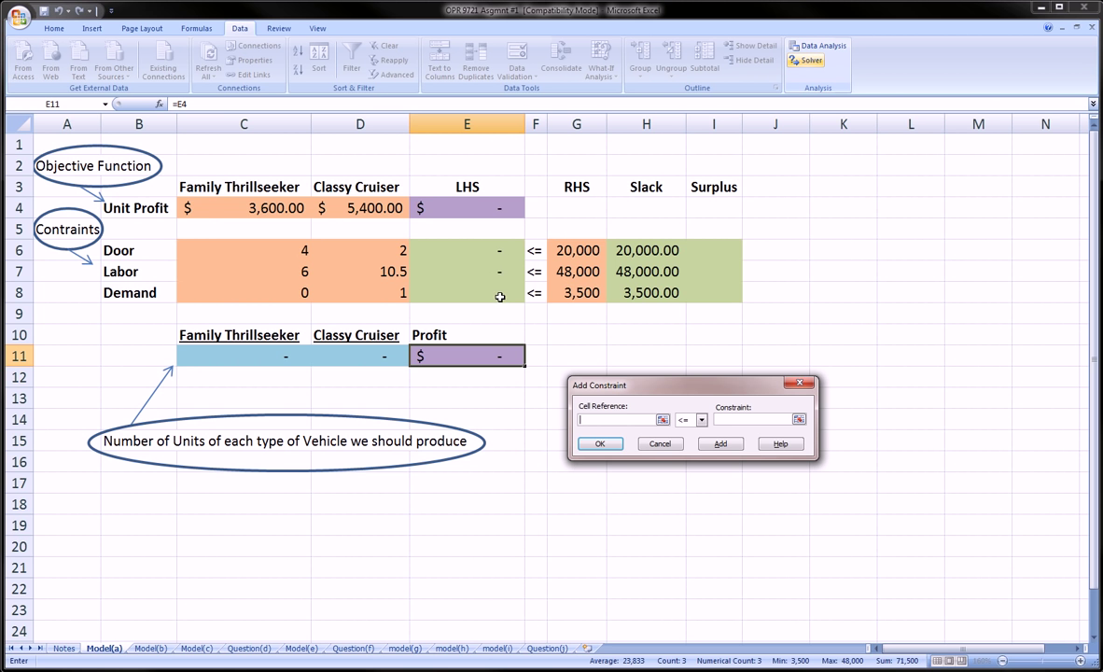
pyautogui.moveTo(435, 235)
pyautogui.mouseDown()
pyautogui.moveTo(504, 270)
pyautogui.moveTo(451, 239)
pyautogui.mouseUp()
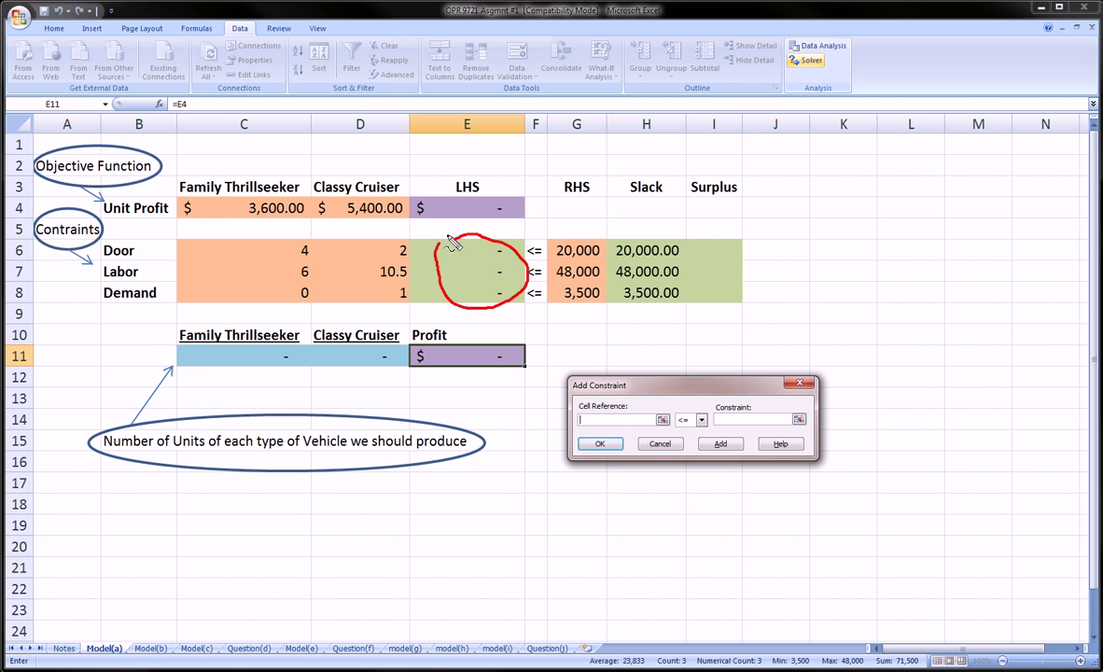
pyautogui.press('Escape')
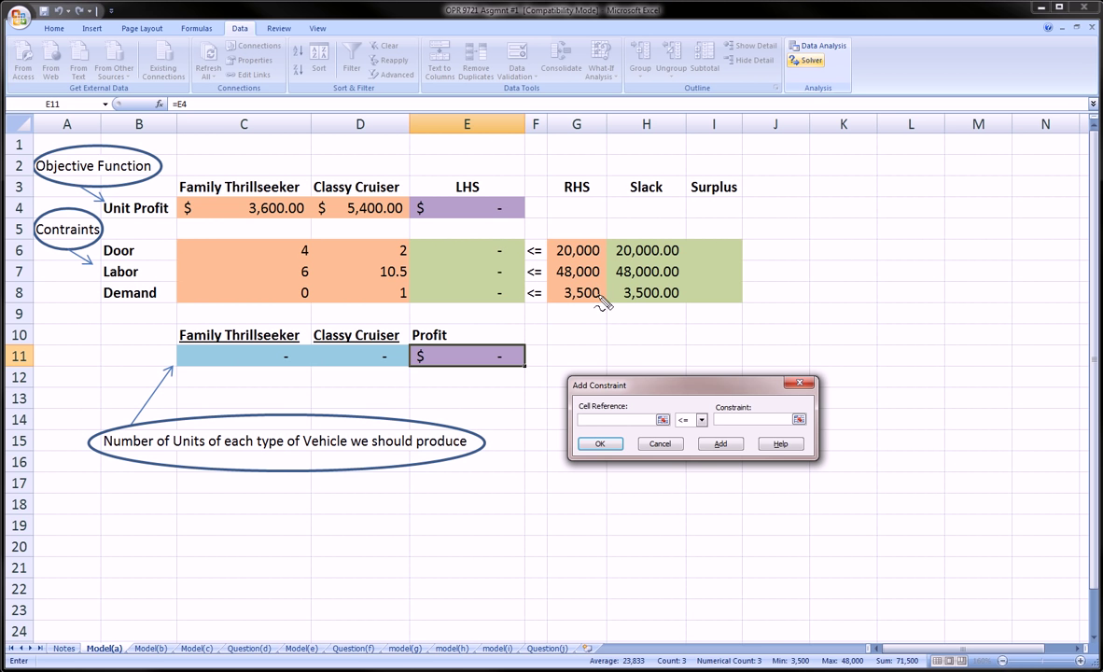
pyautogui.moveTo(549, 239)
pyautogui.mouseDown()
pyautogui.moveTo(605, 250)
pyautogui.moveTo(594, 316)
pyautogui.moveTo(515, 280)
pyautogui.moveTo(528, 227)
pyautogui.mouseUp()
pyautogui.press('Escape')
pyautogui.click(660, 444)
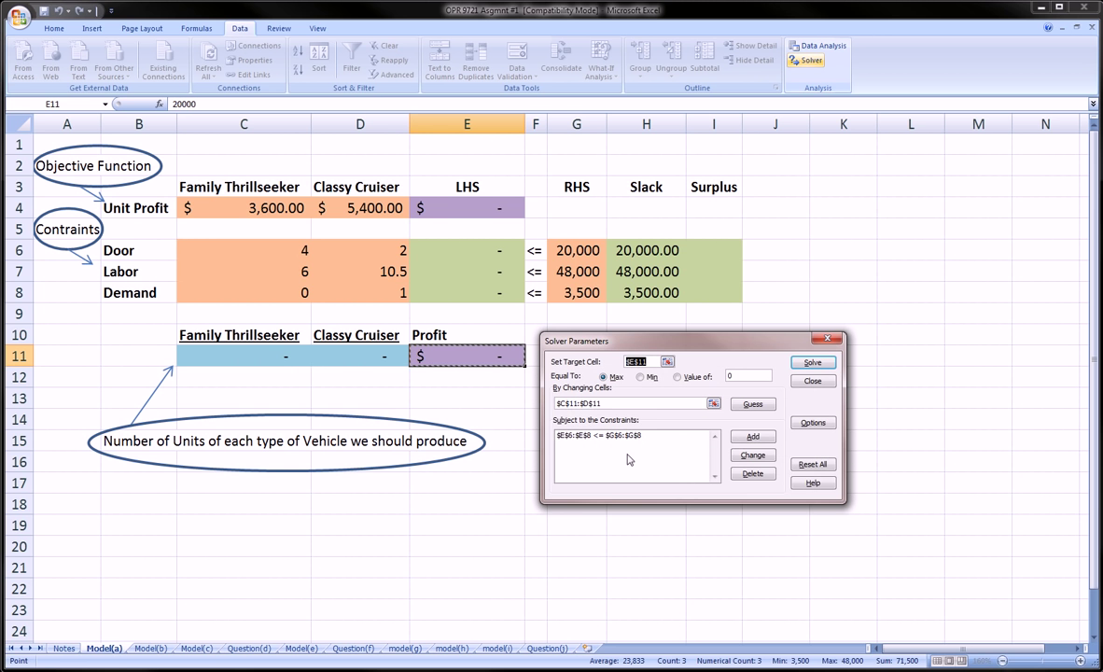
# Circle the constraint $E$6:$E$8 <= $G$6:$G$8 in red ink, clear it, and open then cancel another blank constraint
pyautogui.moveTo(551, 427)
pyautogui.mouseDown()
pyautogui.moveTo(664, 423)
pyautogui.moveTo(553, 434)
pyautogui.mouseUp()
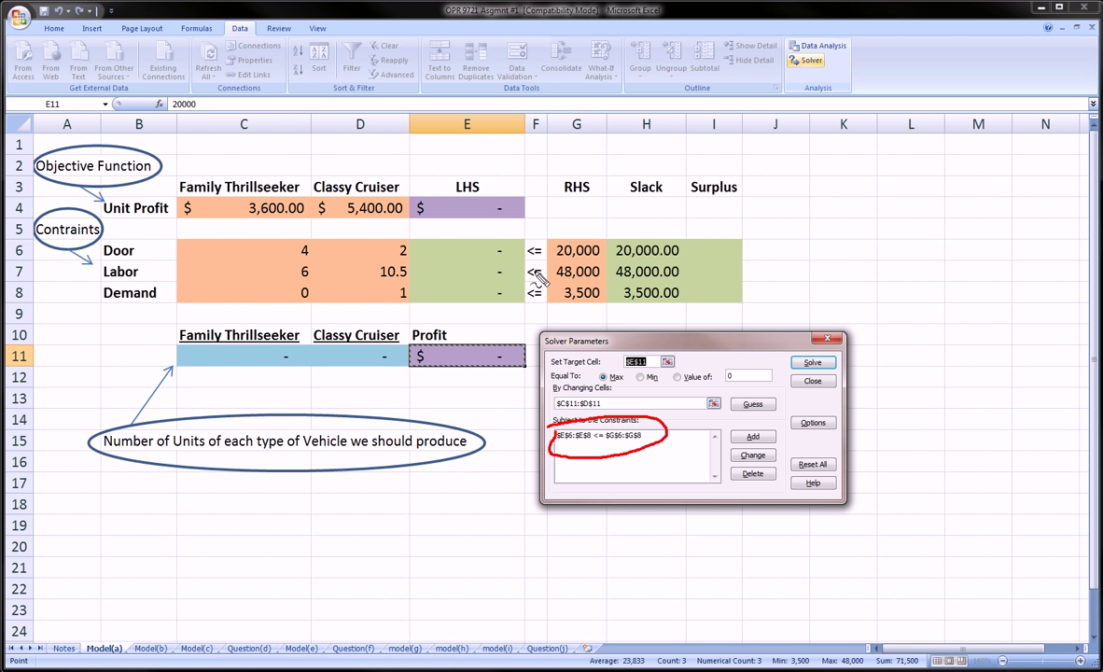
pyautogui.press('Escape')
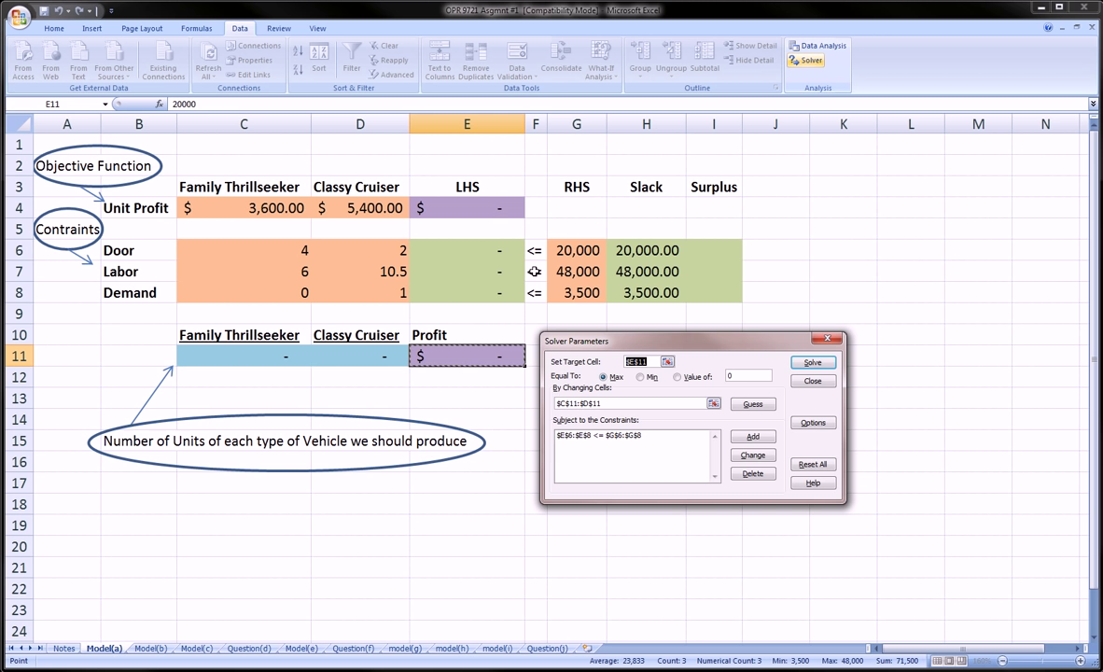
pyautogui.click(753, 439)
pyautogui.click(657, 445)
# Solve the model, compare the restore and keep options, circle the available reports, and accept the result with Keep Solver Solution
pyautogui.click(813, 364)
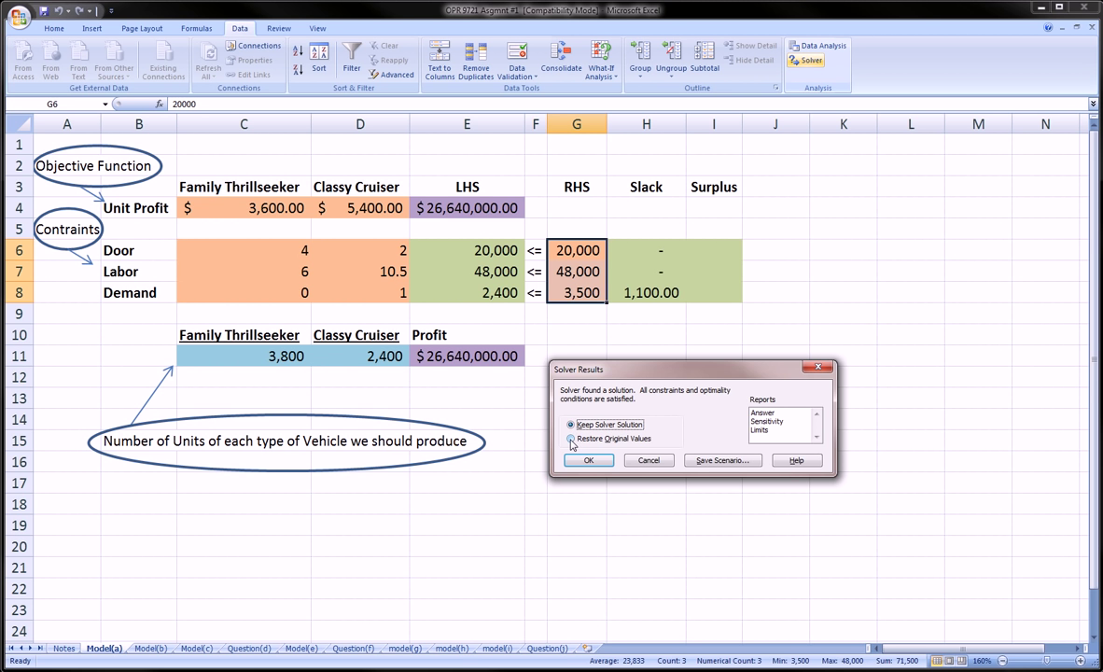
pyautogui.click(571, 439)
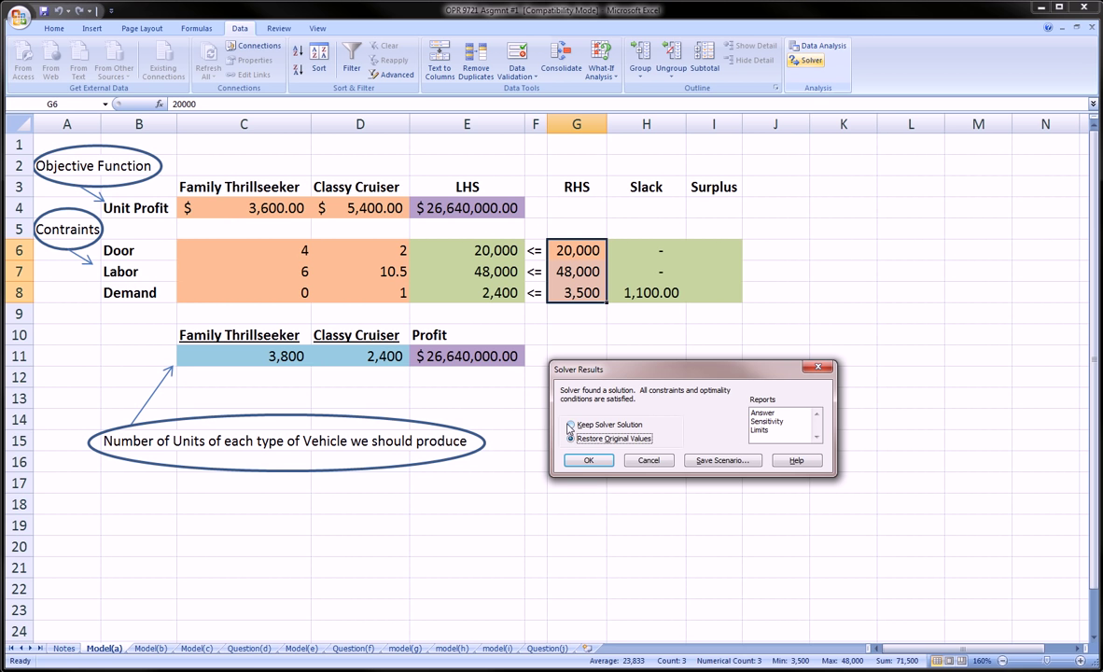
pyautogui.click(572, 426)
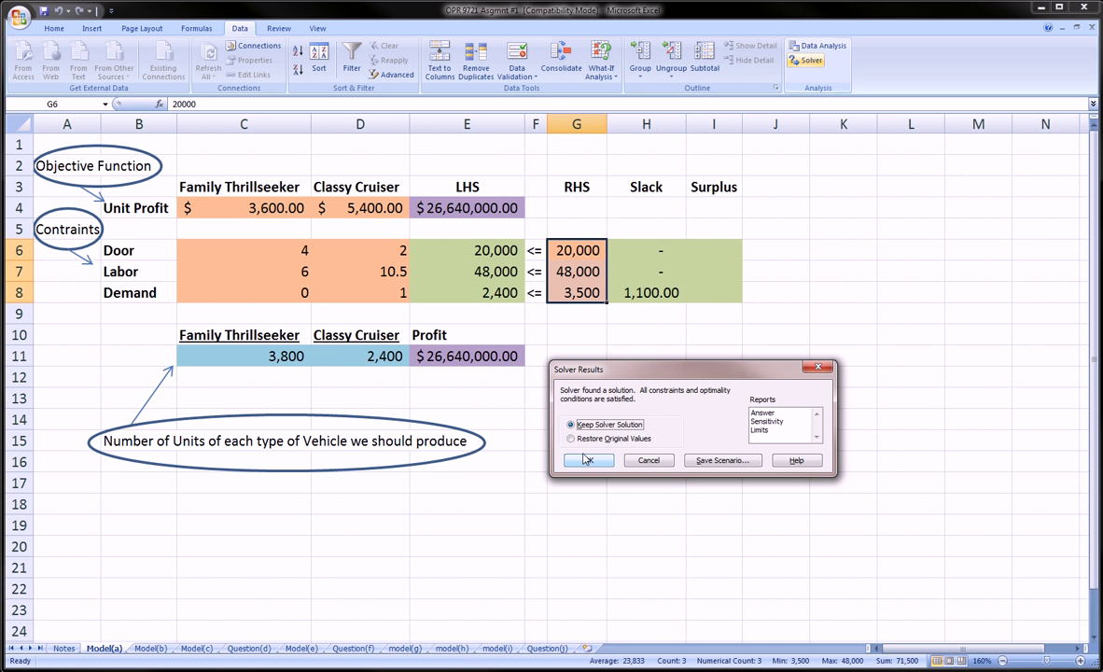
pyautogui.moveTo(747, 395)
pyautogui.mouseDown()
pyautogui.moveTo(825, 431)
pyautogui.moveTo(737, 424)
pyautogui.moveTo(744, 408)
pyautogui.mouseUp()
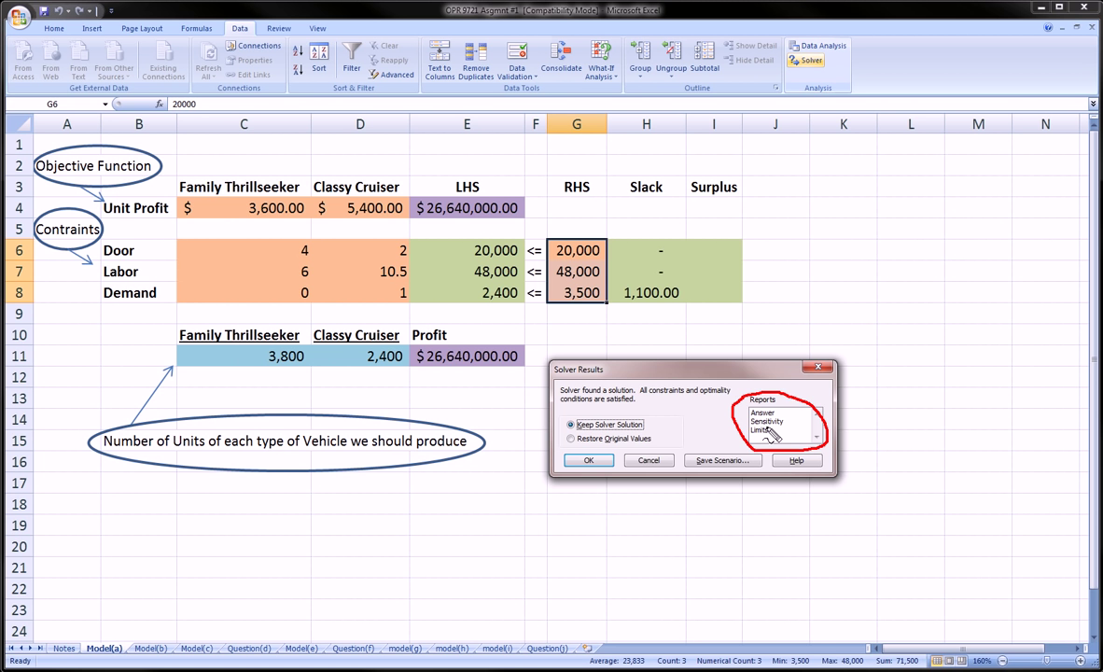
pyautogui.click(589, 461)
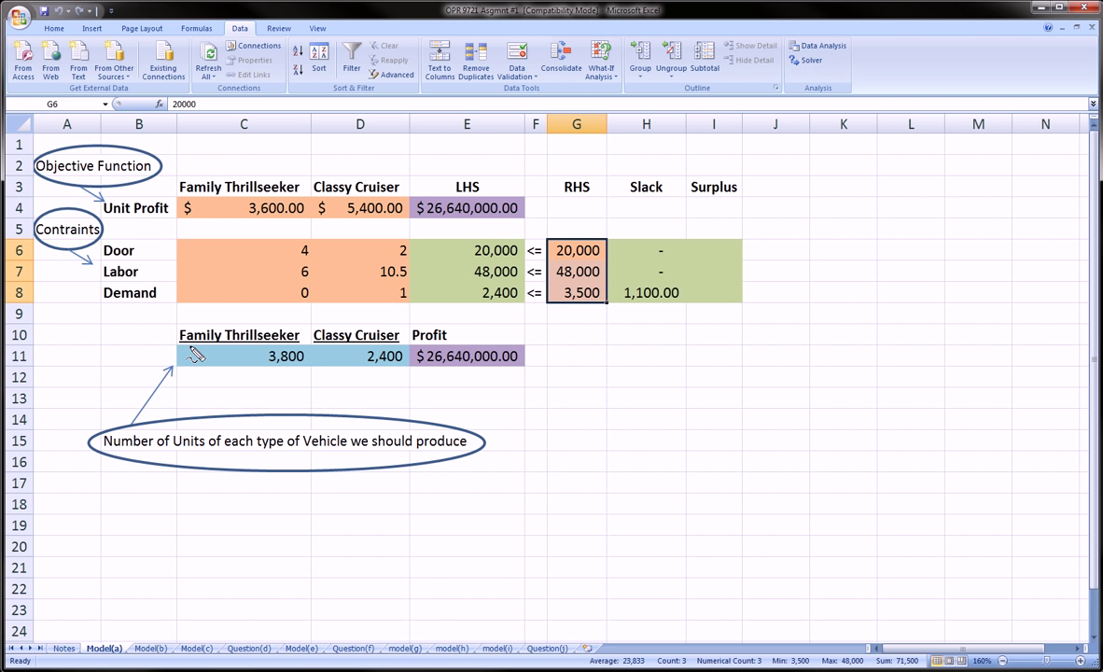
# Circle the solved quantities, profit, each constraint's LHS and RHS, the Classy Cruiser demand coefficient and Demand slack in red ink, then clear all marks
pyautogui.moveTo(179, 343)
pyautogui.mouseDown()
pyautogui.moveTo(182, 368)
pyautogui.moveTo(261, 376)
pyautogui.moveTo(396, 378)
pyautogui.moveTo(417, 350)
pyautogui.moveTo(384, 308)
pyautogui.moveTo(191, 305)
pyautogui.moveTo(182, 334)
pyautogui.mouseUp()
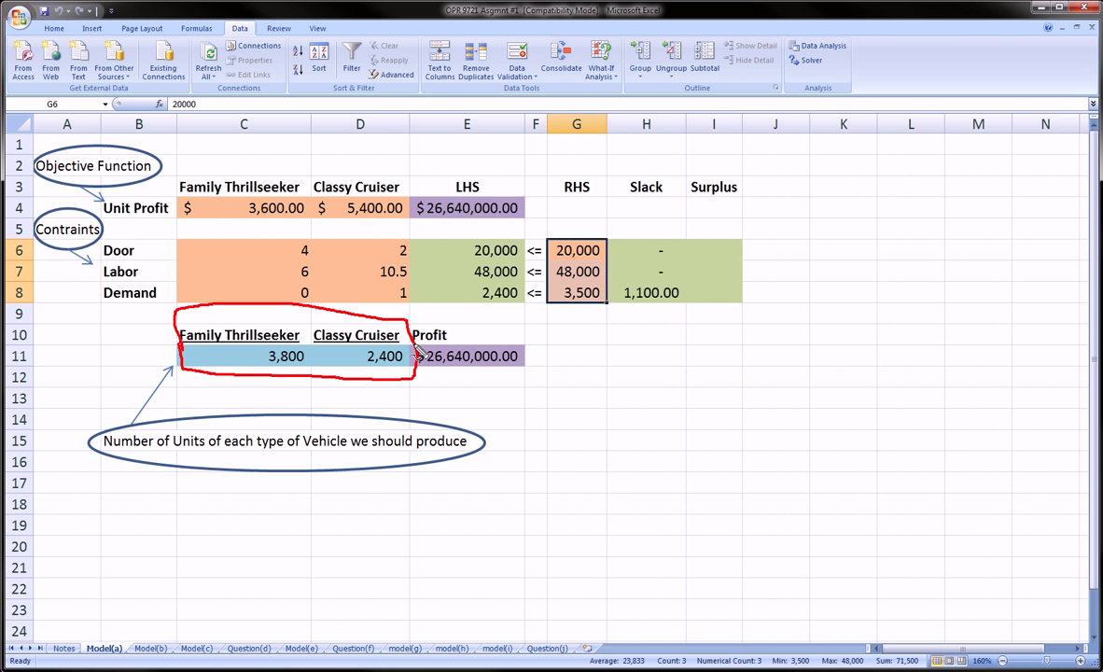
pyautogui.moveTo(417, 335)
pyautogui.mouseDown()
pyautogui.moveTo(534, 328)
pyautogui.moveTo(536, 373)
pyautogui.moveTo(471, 382)
pyautogui.moveTo(431, 371)
pyautogui.mouseUp()
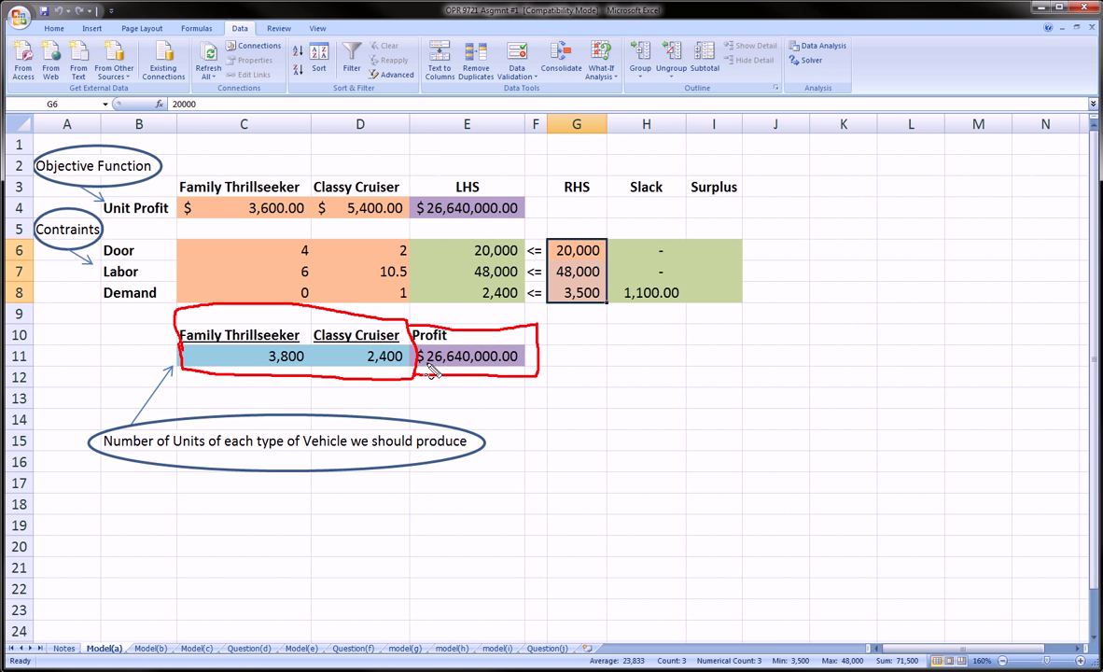
pyautogui.moveTo(468, 246)
pyautogui.mouseDown()
pyautogui.moveTo(585, 239)
pyautogui.moveTo(525, 259)
pyautogui.moveTo(446, 257)
pyautogui.moveTo(464, 243)
pyautogui.moveTo(449, 267)
pyautogui.moveTo(607, 269)
pyautogui.moveTo(441, 267)
pyautogui.moveTo(504, 297)
pyautogui.moveTo(602, 316)
pyautogui.moveTo(562, 266)
pyautogui.moveTo(477, 286)
pyautogui.moveTo(501, 311)
pyautogui.mouseUp()
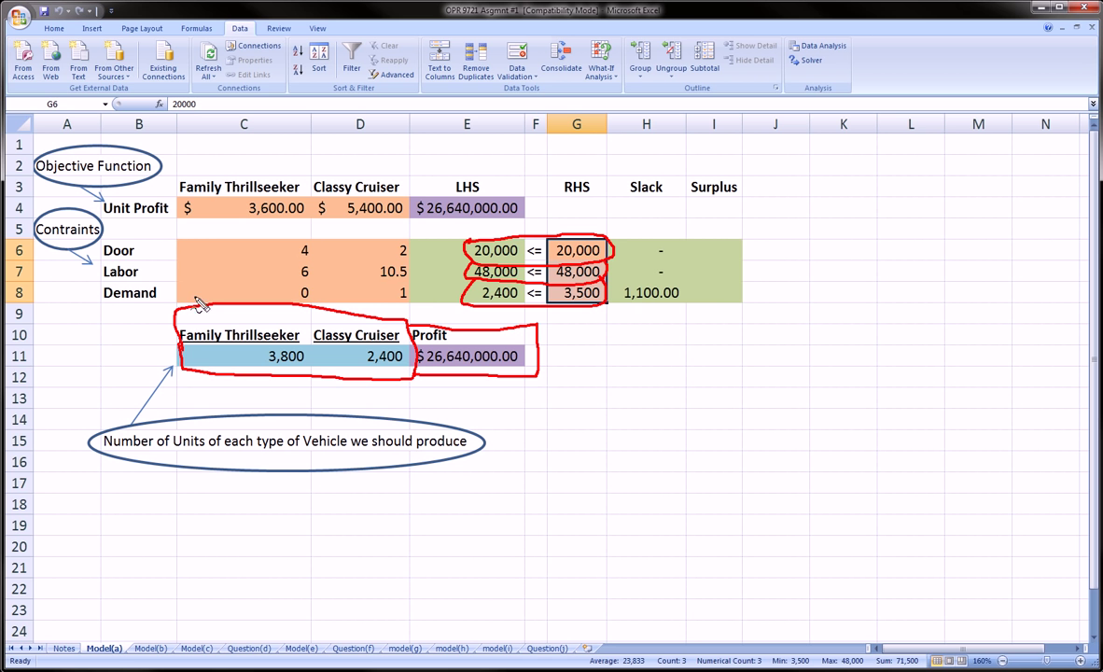
pyautogui.moveTo(375, 287); pyautogui.dragTo(369, 296)
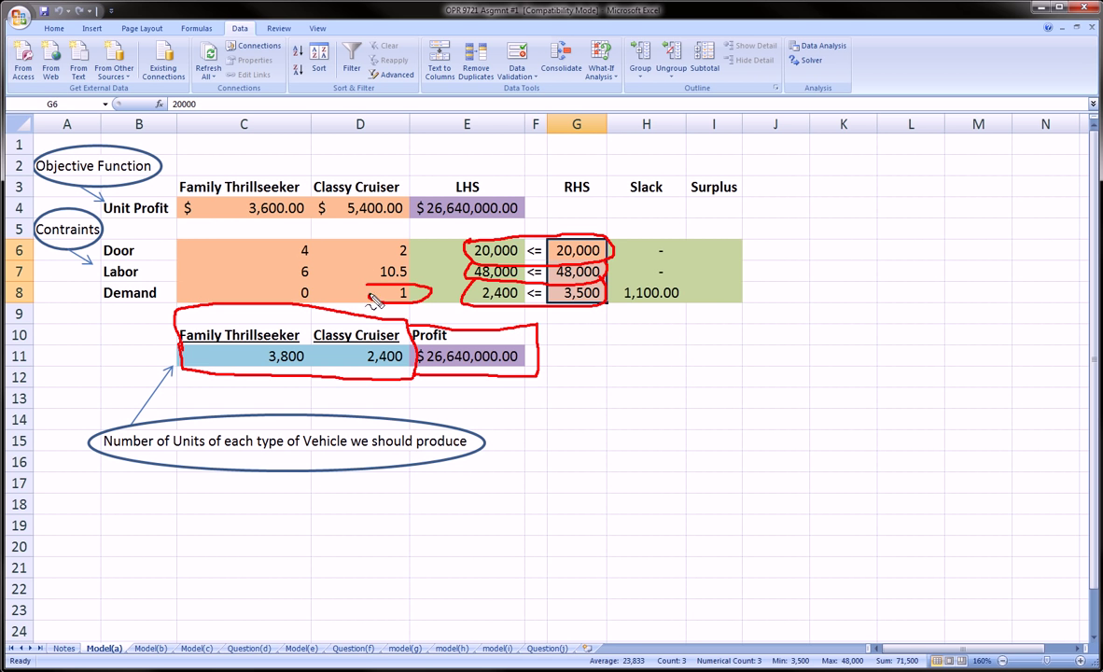
pyautogui.moveTo(629, 291); pyautogui.dragTo(696, 308)
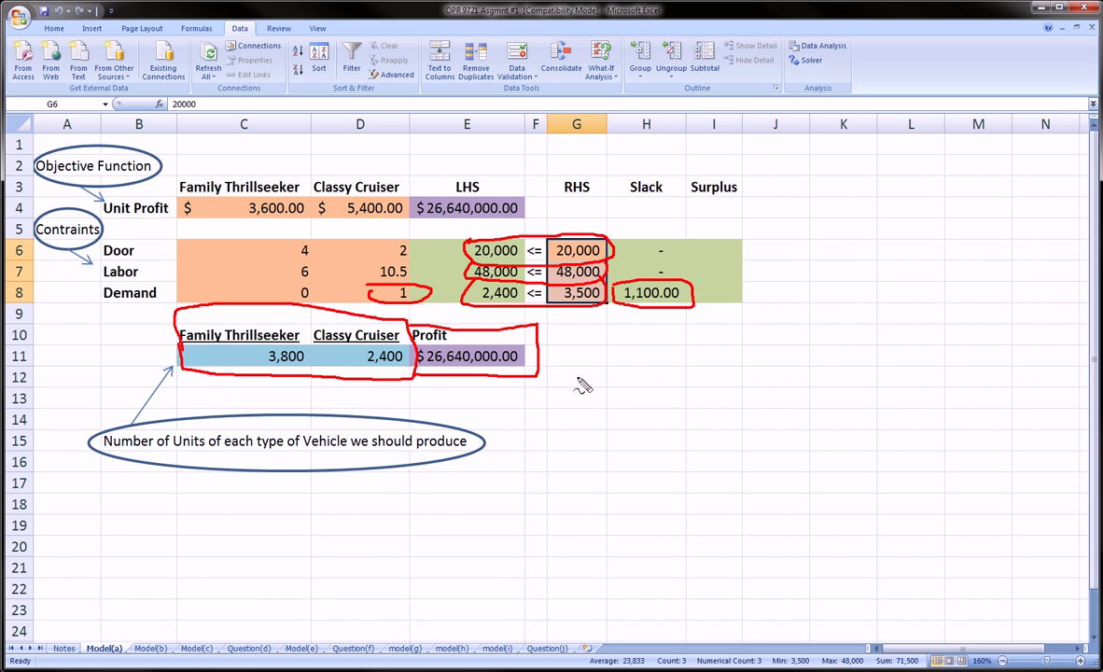
pyautogui.press('Escape')
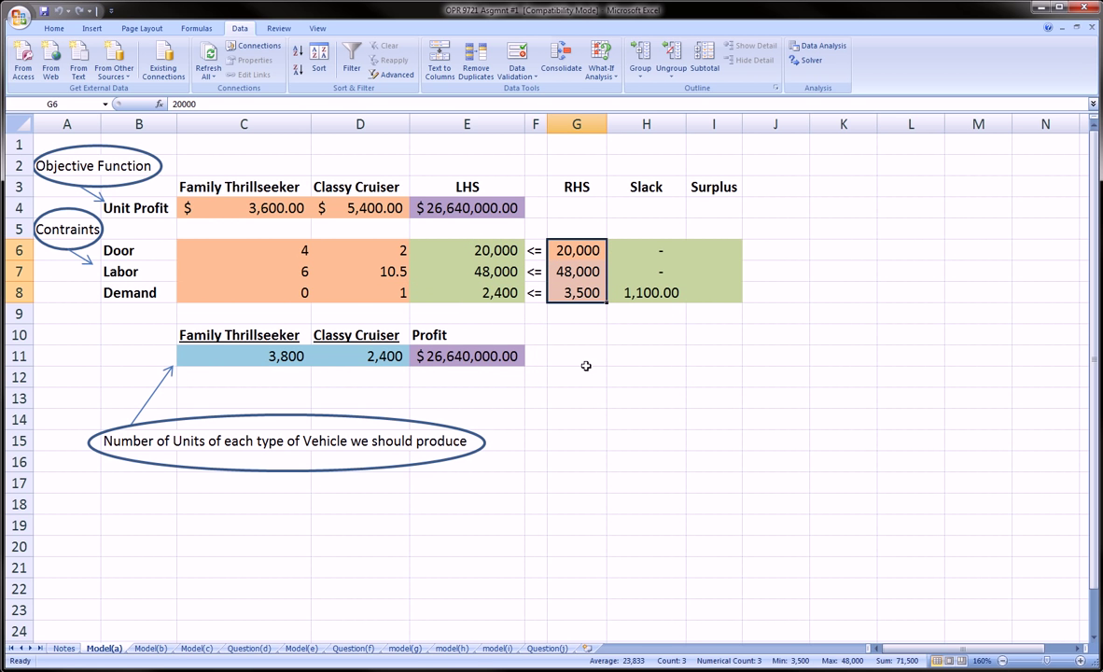